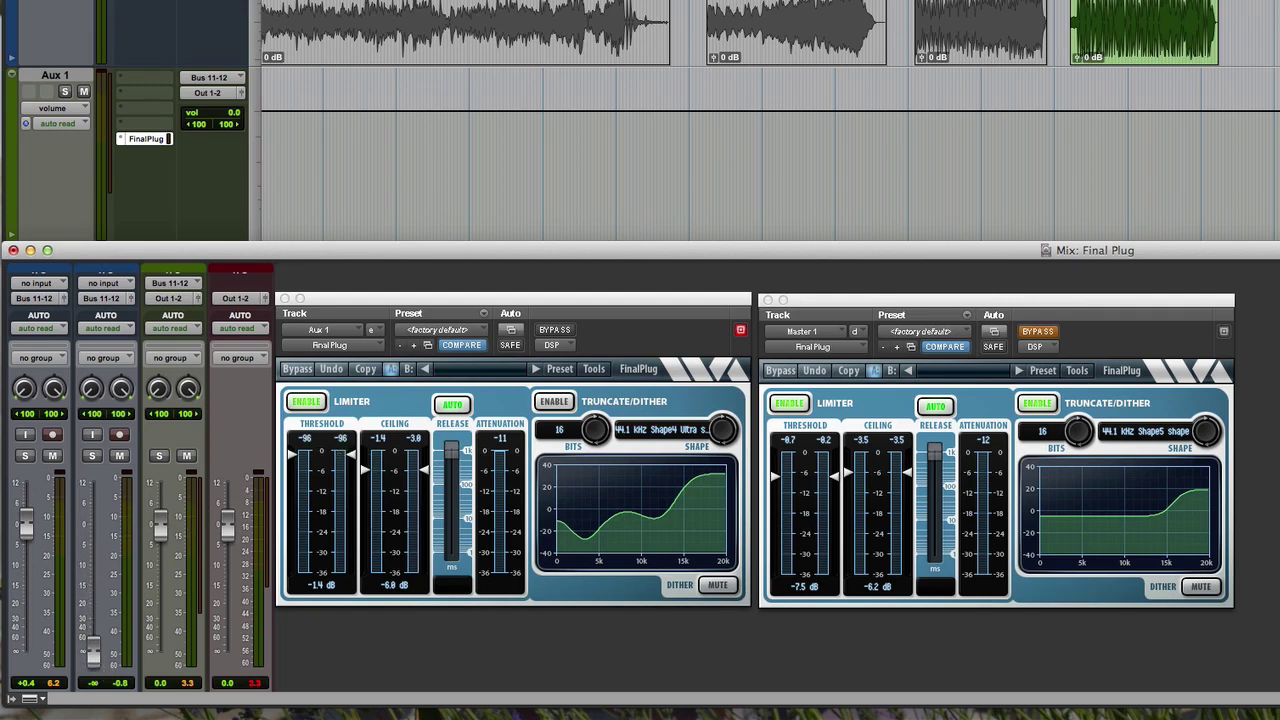
Step: Nudge the Aux 1 FinalPlug limiter threshold up and start session playback
{"action": "key", "text": "super+equal"}
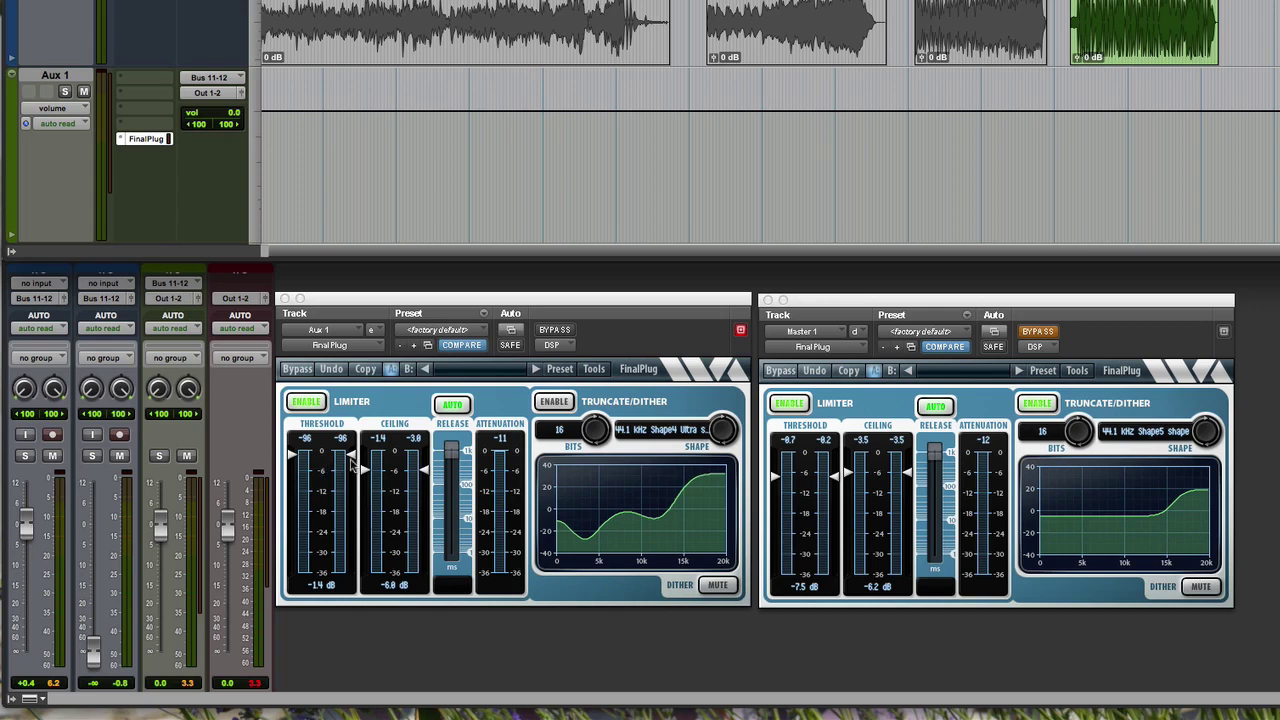
{"action": "left_click", "coordinate": [352, 463]}
{"action": "left_click_drag", "start_coordinate": [352, 457], "coordinate": [353, 455]}
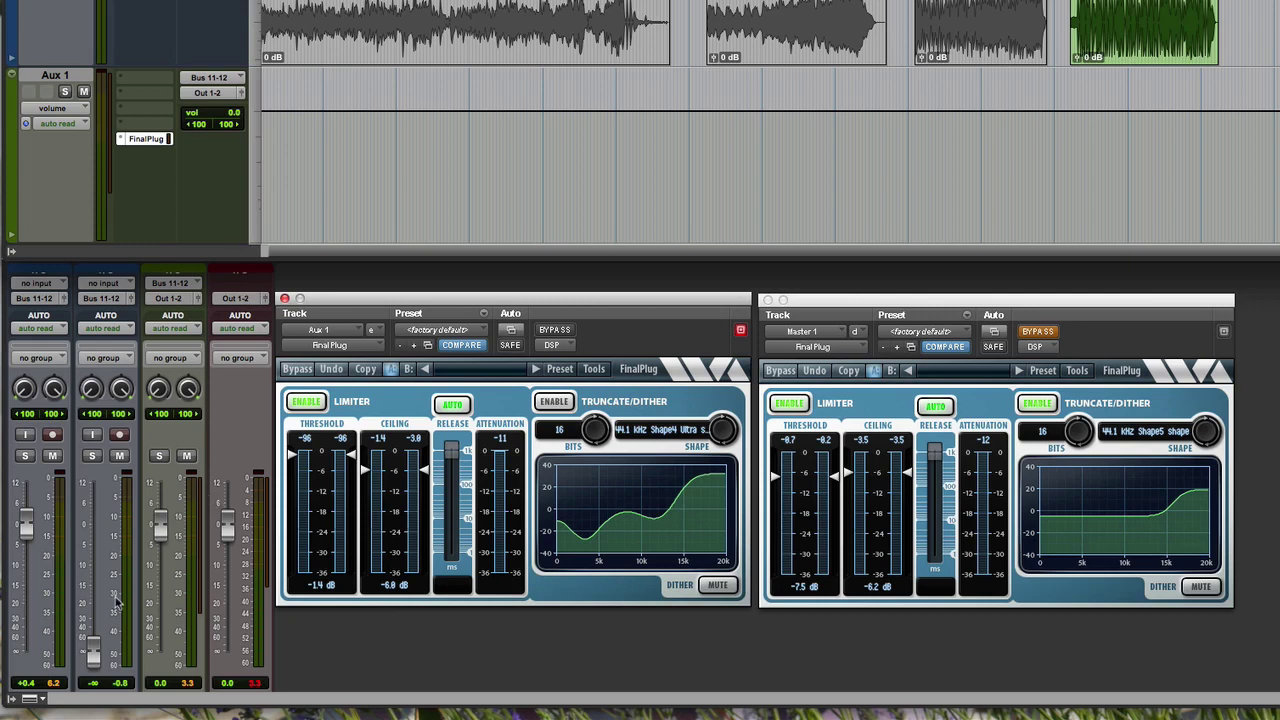
{"action": "key", "text": "space"}
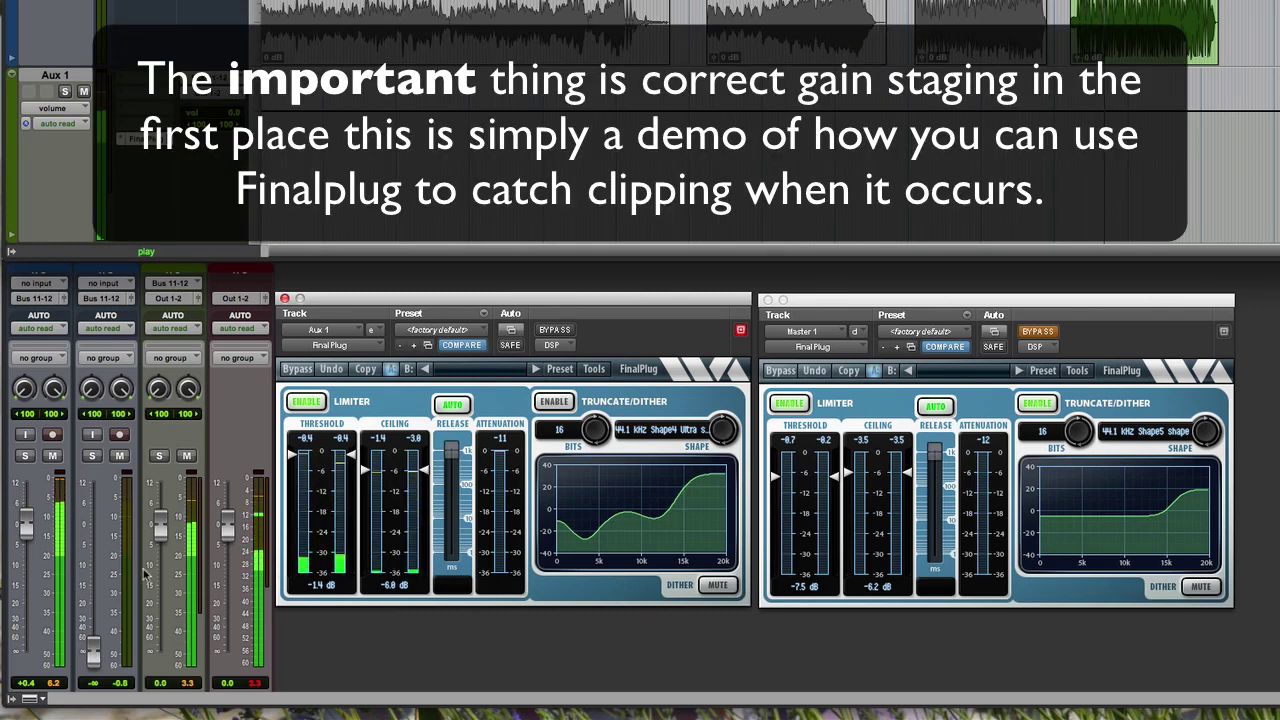
Step: Raise channel 2's fader from -∞ to -4.8 dB so the limiter attenuates, then restart playback
{"action": "left_click_drag", "start_coordinate": [93, 655], "coordinate": [98, 551]}
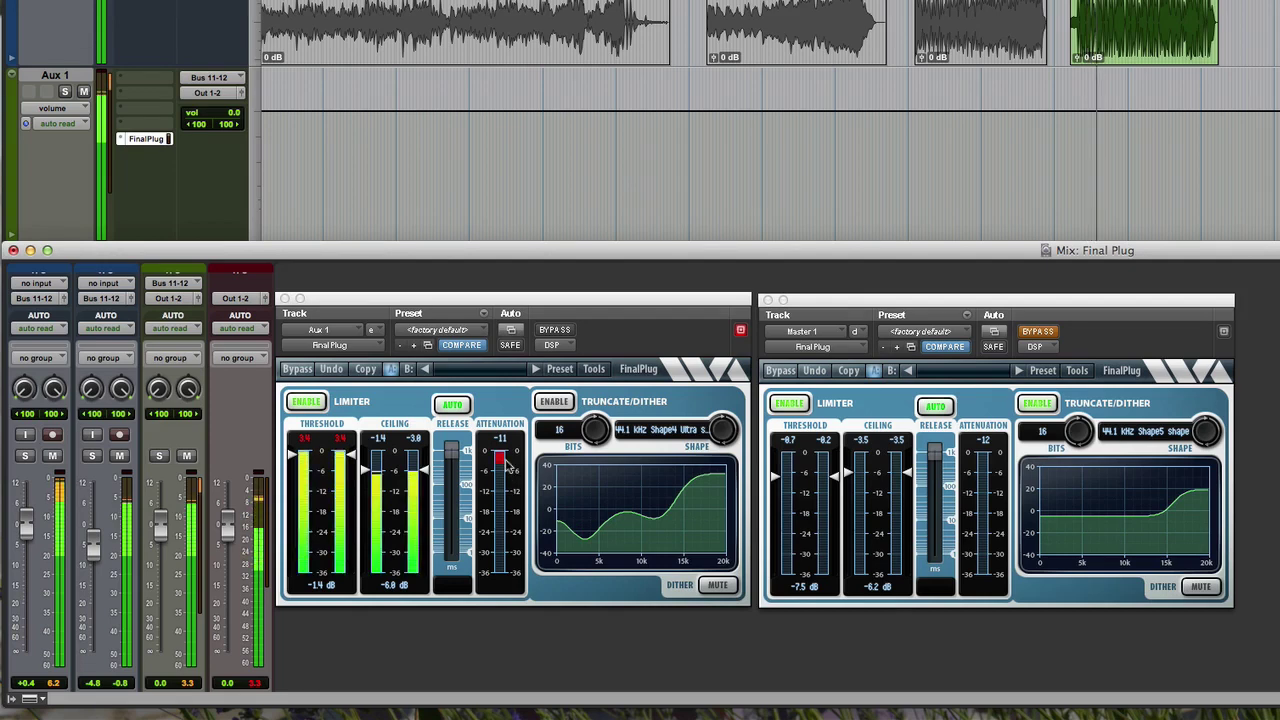
{"action": "key", "text": "space"}
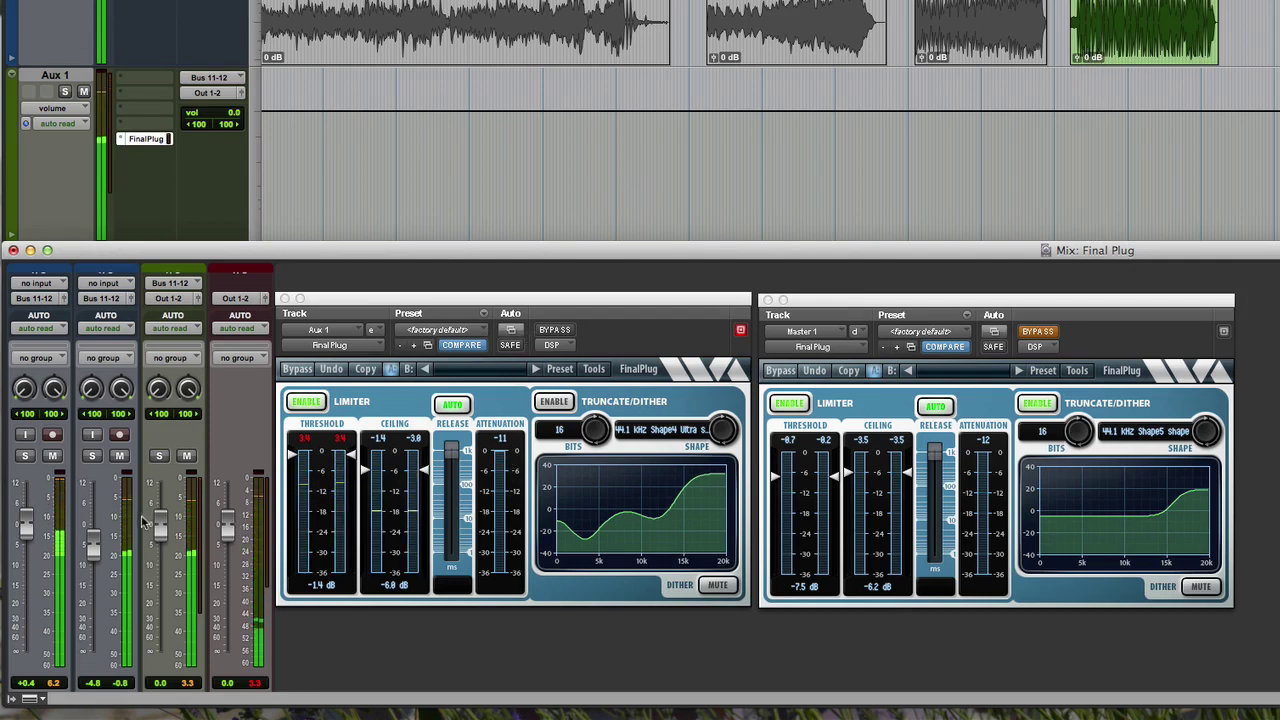
{"action": "key", "text": "space"}
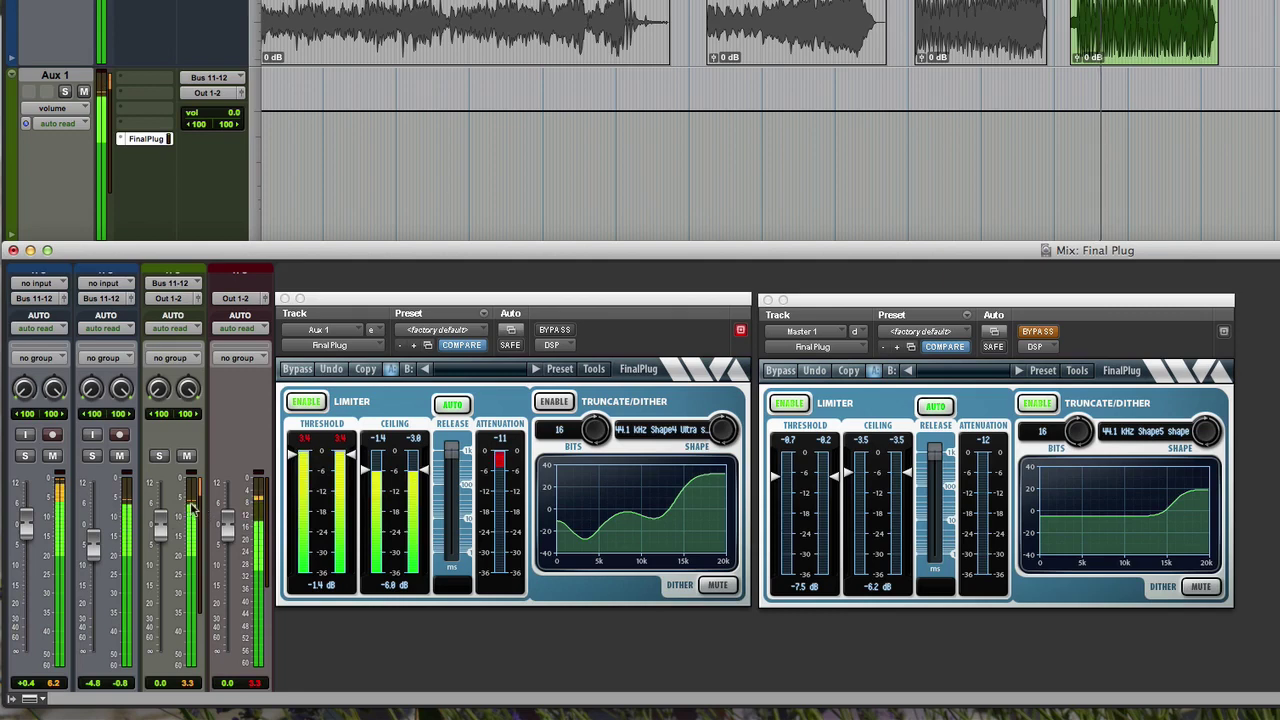
Step: Raise the Aux 1 limiter ceiling from -6.0 dB to -3.3 dB and play it back
{"action": "key", "text": "space"}
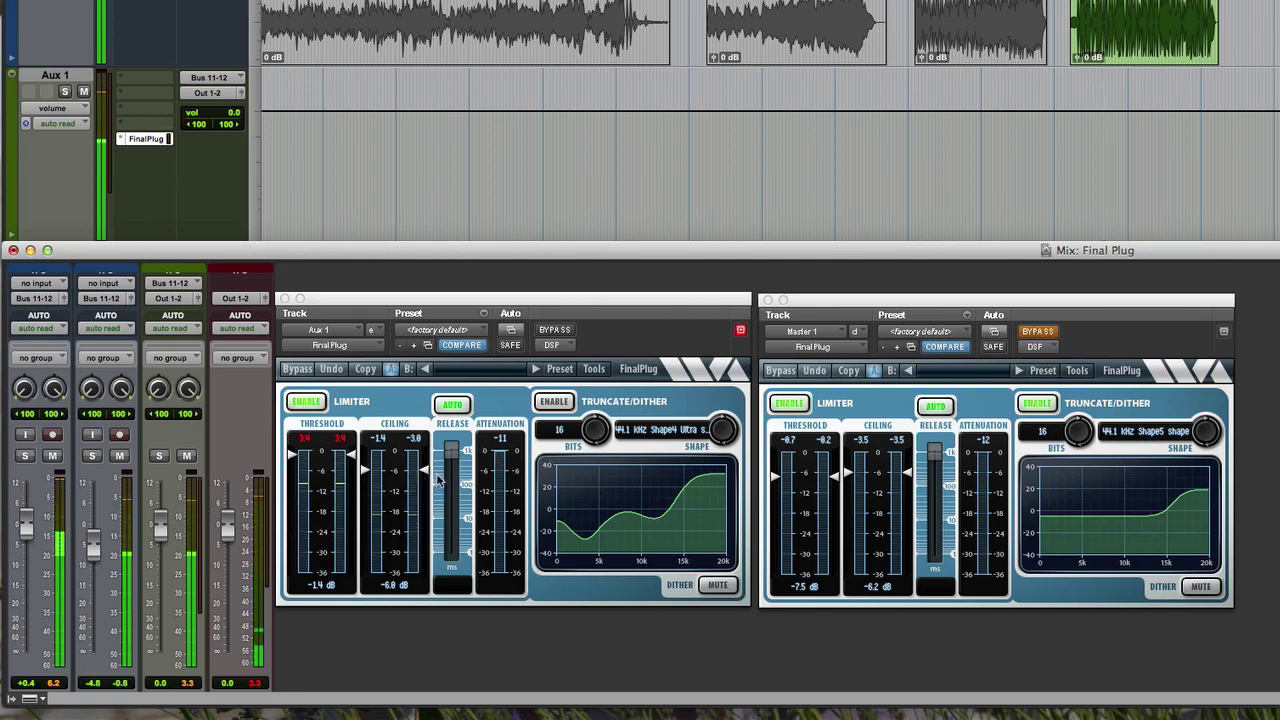
{"action": "left_click_drag", "start_coordinate": [430, 476], "coordinate": [426, 461]}
{"action": "key", "text": "space"}
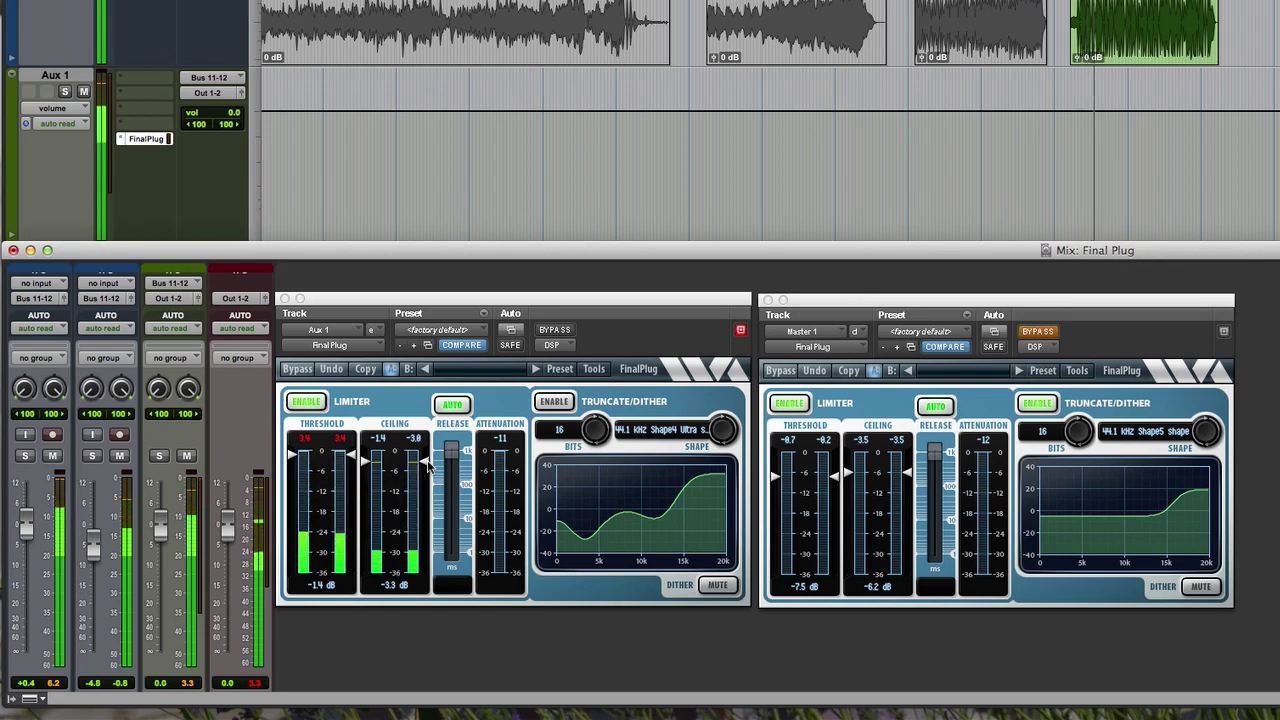
{"action": "key", "text": "space"}
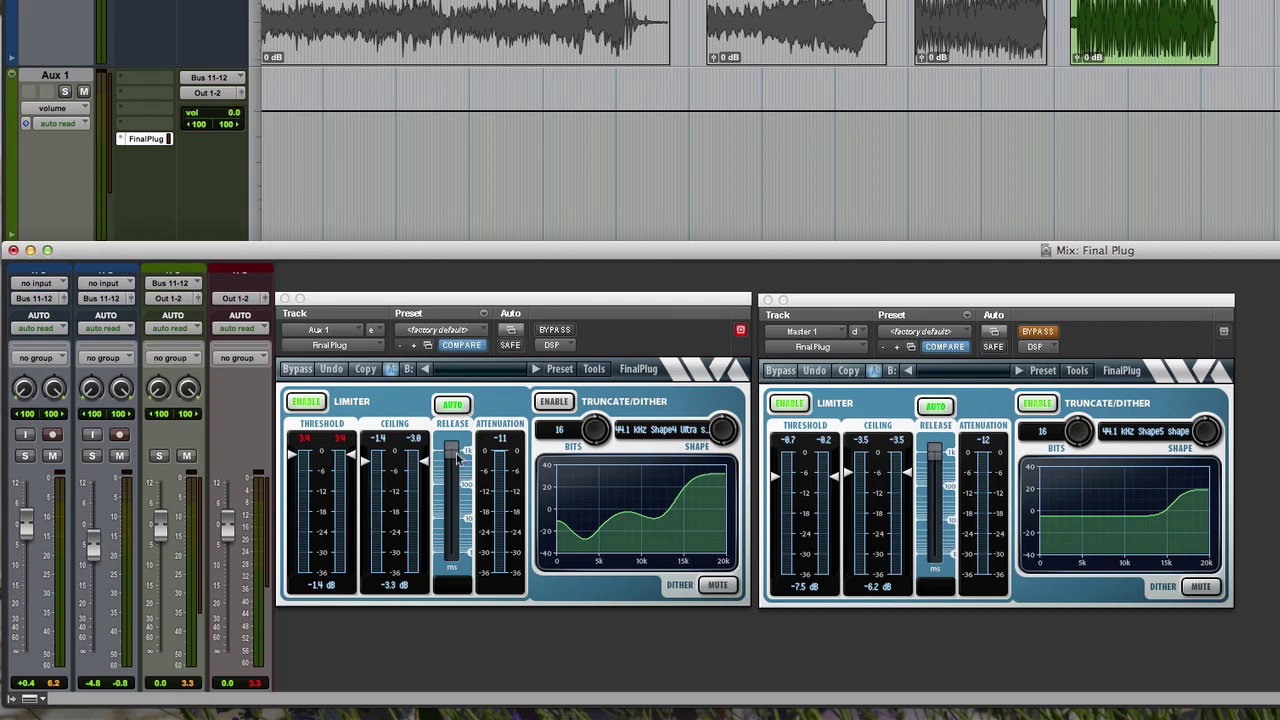
Step: Audition manual release times of 1000 ms and 65 ms, then return release to AUTO
{"action": "key", "text": "space"}
{"action": "left_click", "coordinate": [452, 452]}
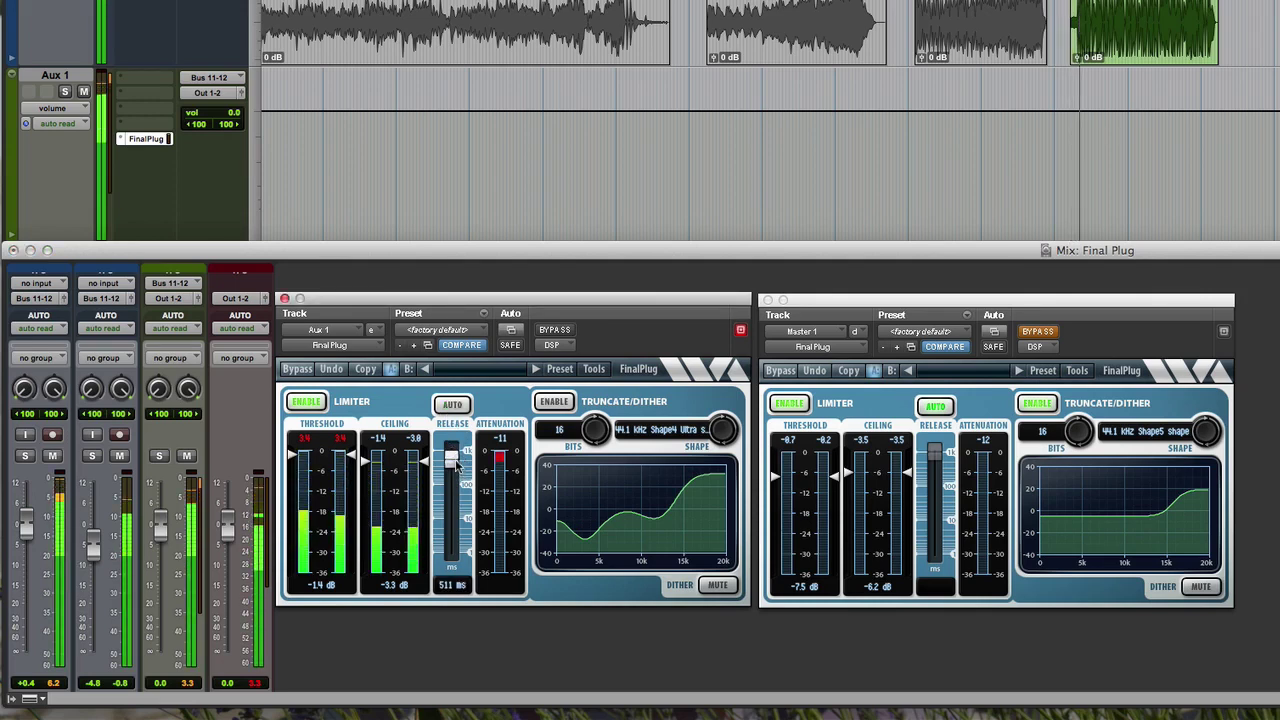
{"action": "left_click_drag", "start_coordinate": [456, 466], "coordinate": [453, 585]}
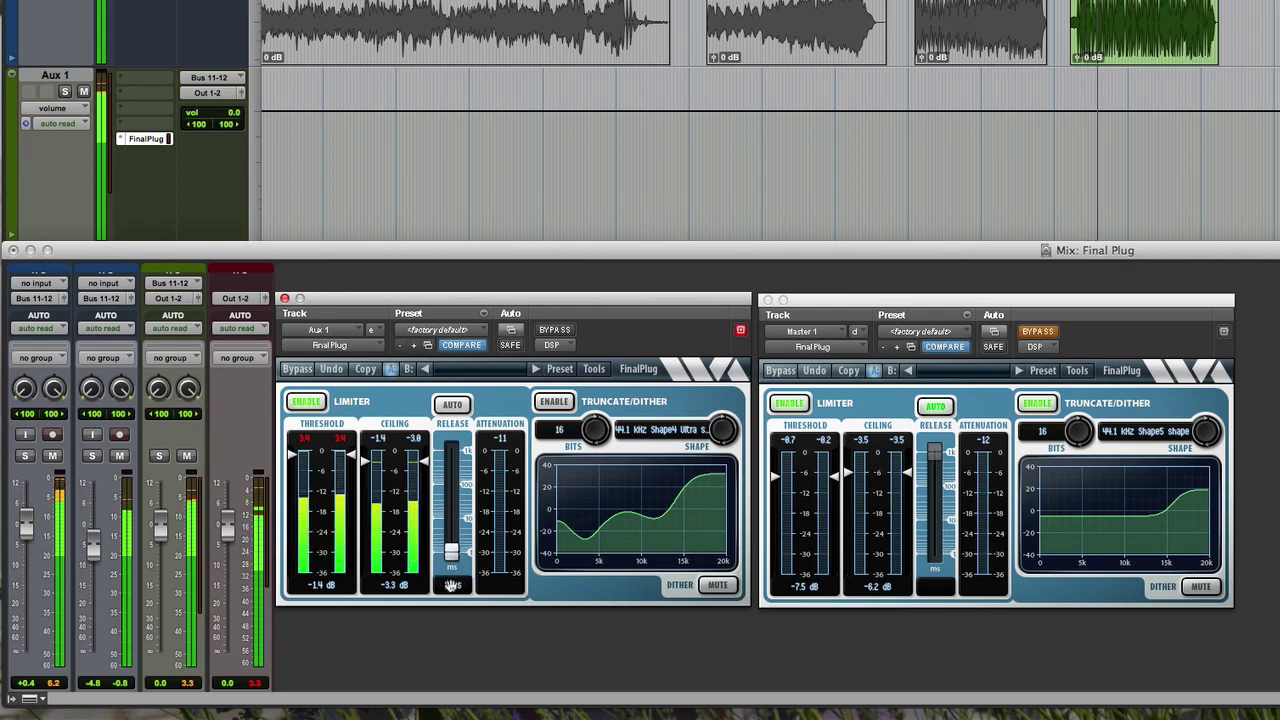
{"action": "left_click_drag", "start_coordinate": [452, 585], "coordinate": [455, 492]}
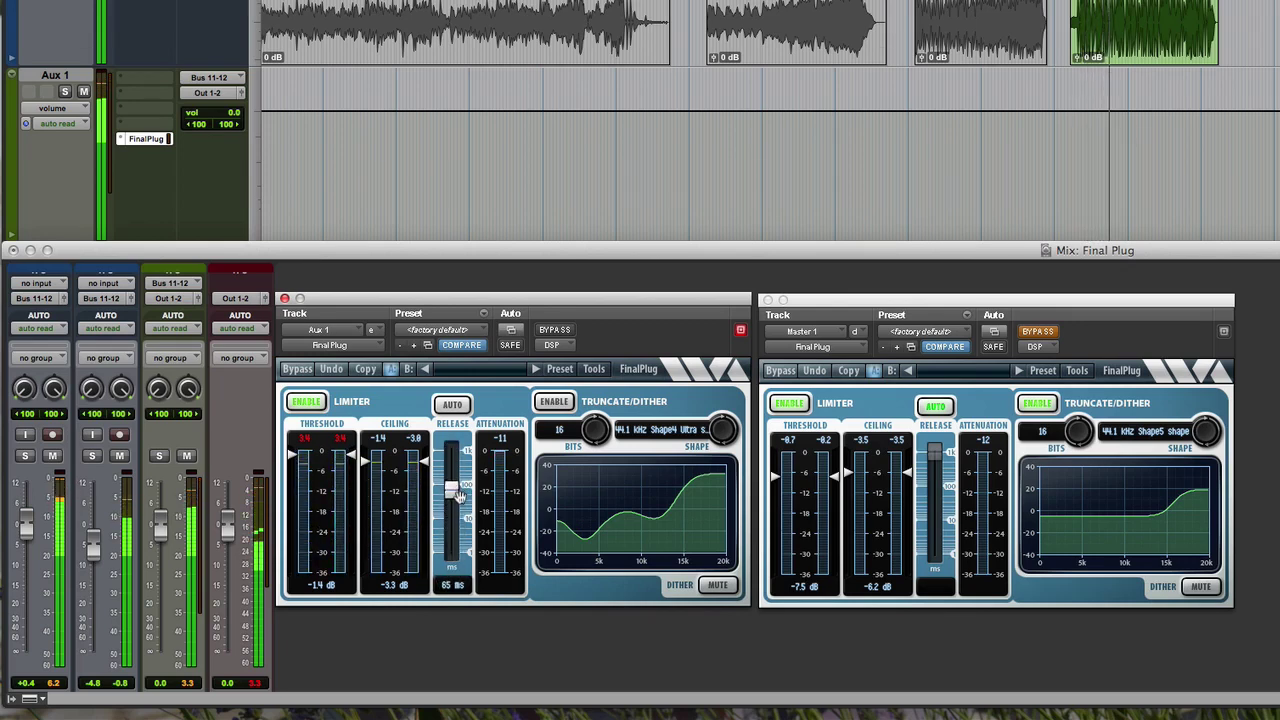
{"action": "left_click", "coordinate": [453, 404]}
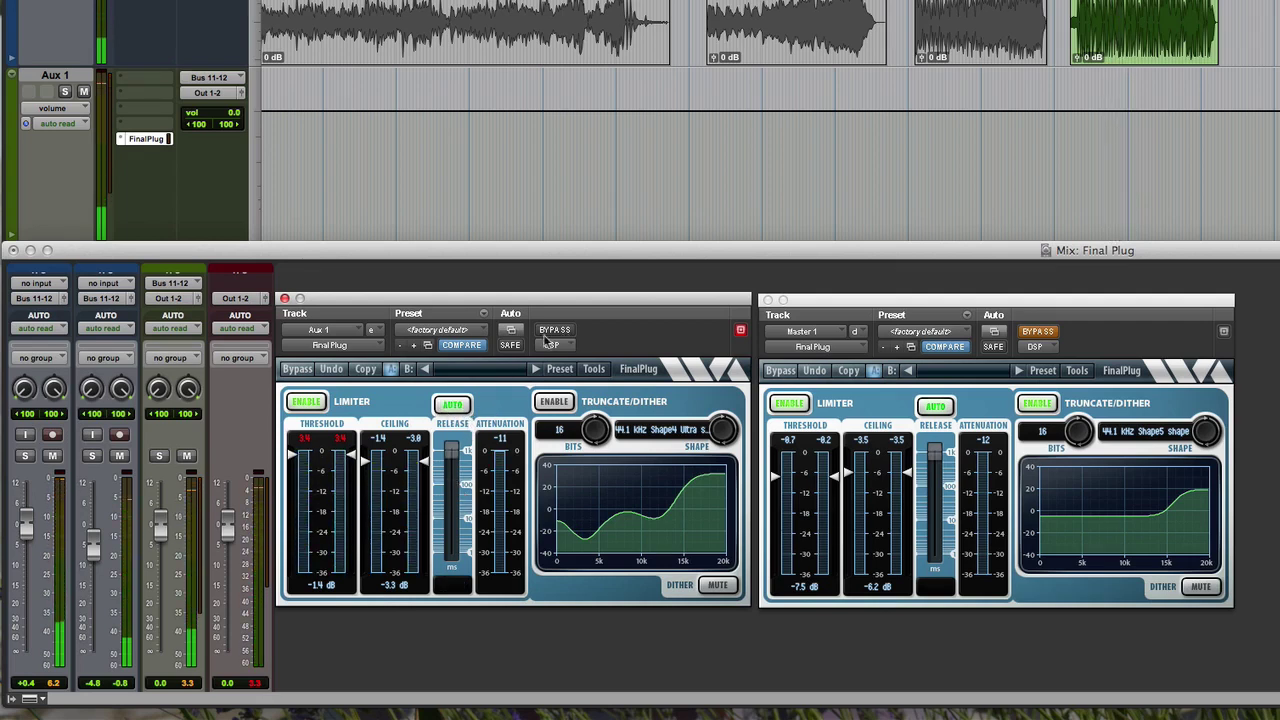
Step: Compare the Aux 1 FinalPlug bypassed and active while restoring channel 2's level, ending active
{"action": "left_click_drag", "start_coordinate": [97, 555], "coordinate": [100, 655]}
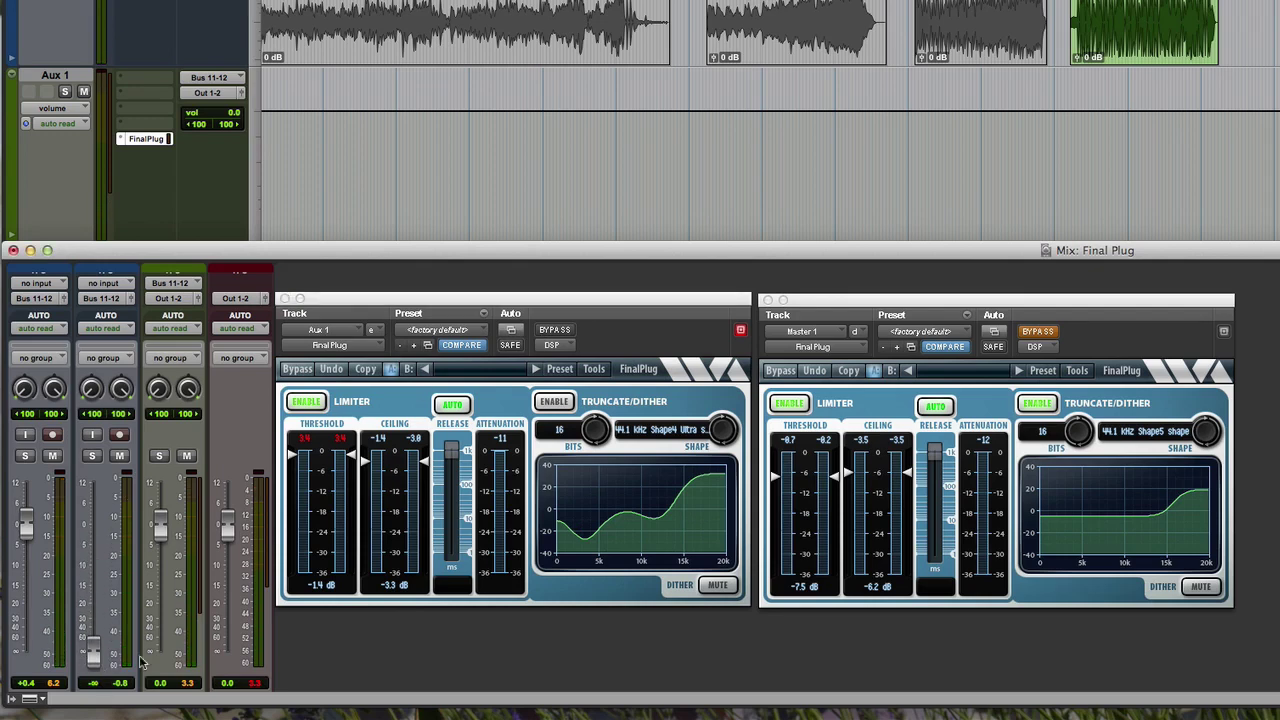
{"action": "left_click", "coordinate": [554, 333]}
{"action": "key", "text": "space"}
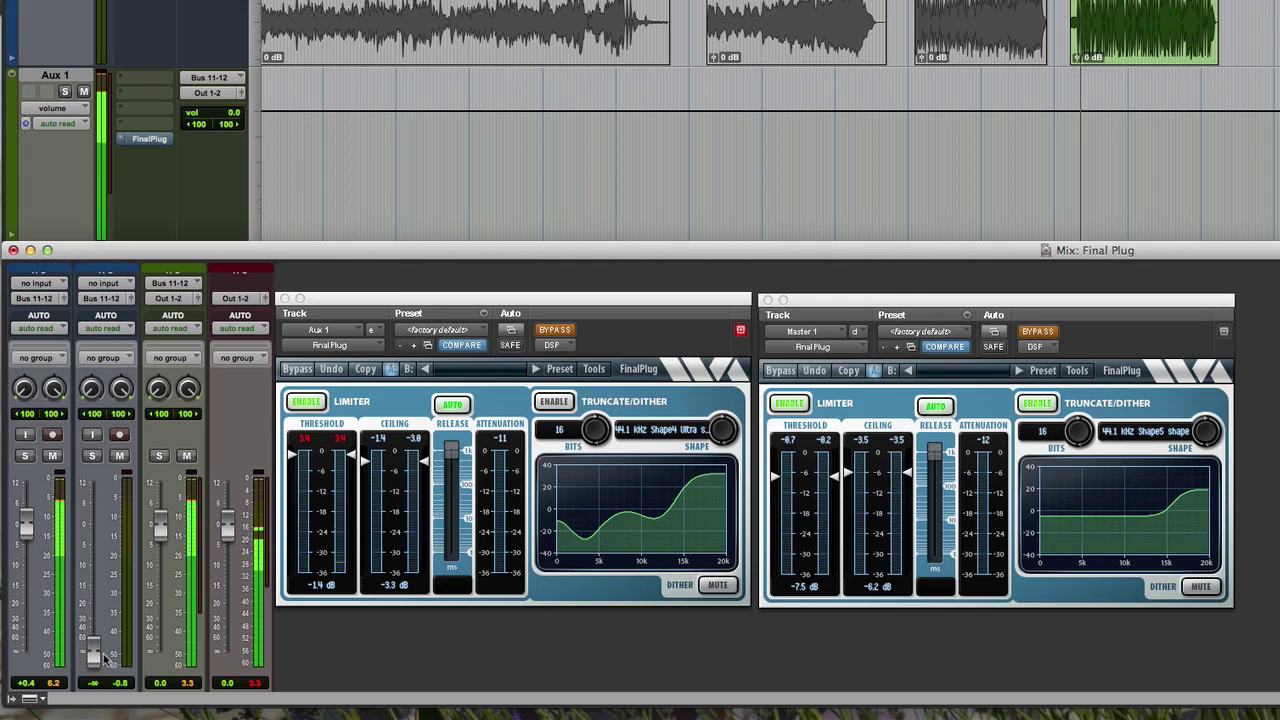
{"action": "left_click_drag", "start_coordinate": [94, 651], "coordinate": [104, 570]}
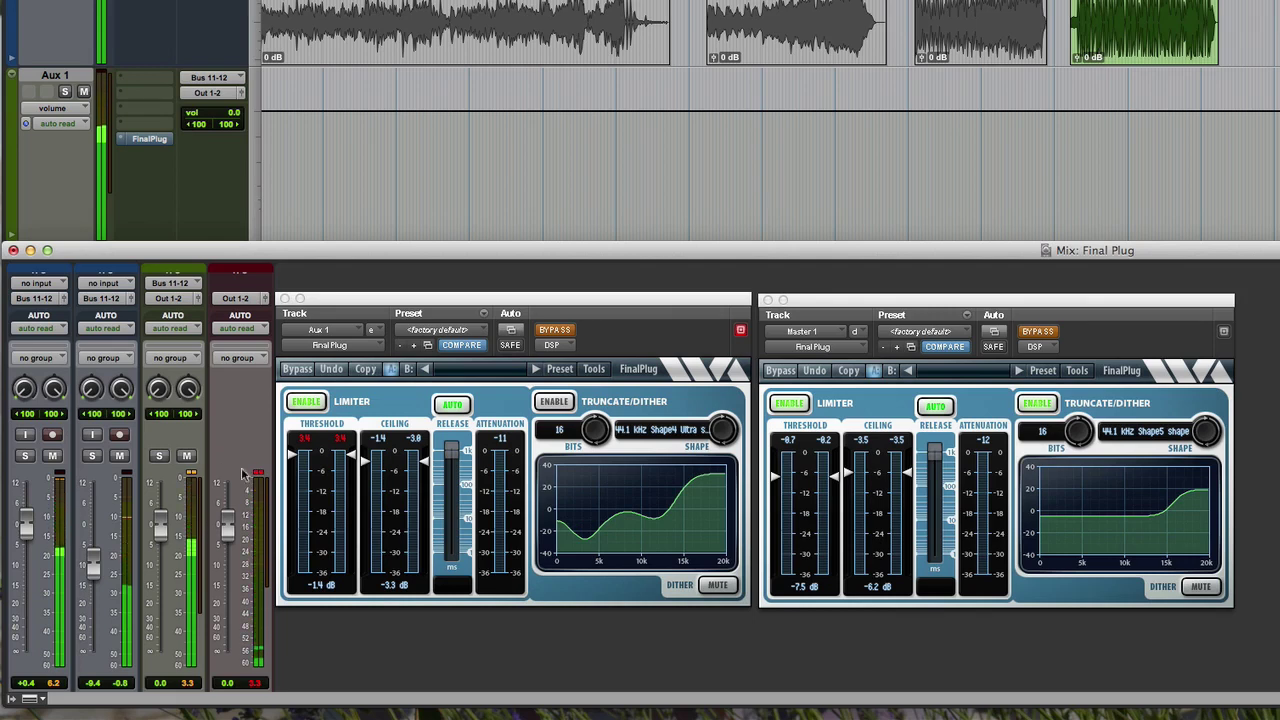
{"action": "left_click", "coordinate": [554, 330]}
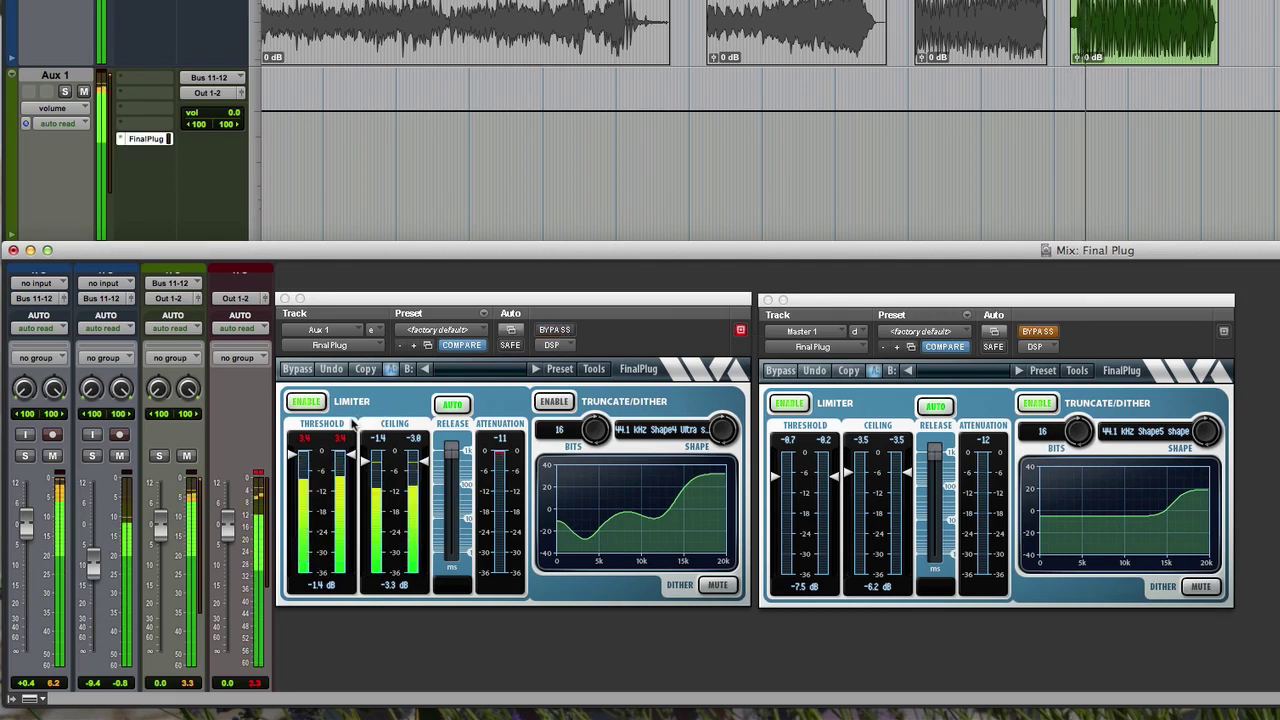
{"action": "left_click", "coordinate": [555, 331]}
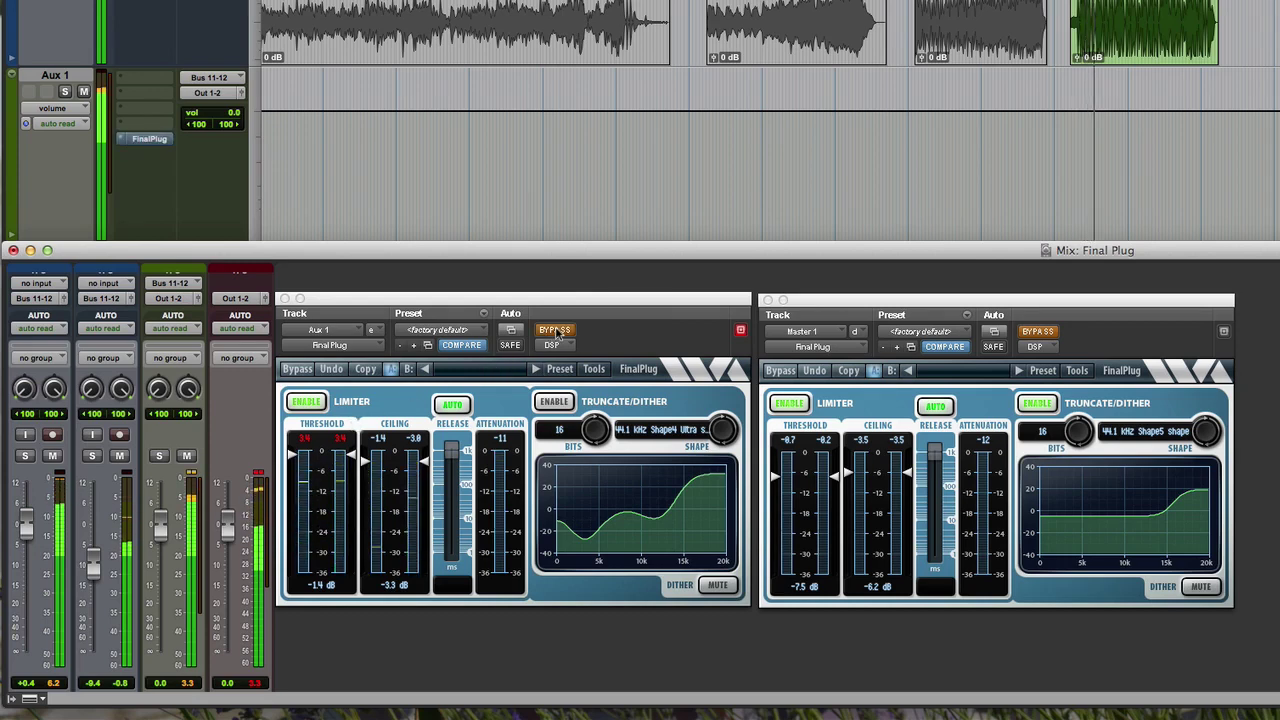
{"action": "left_click", "coordinate": [555, 331]}
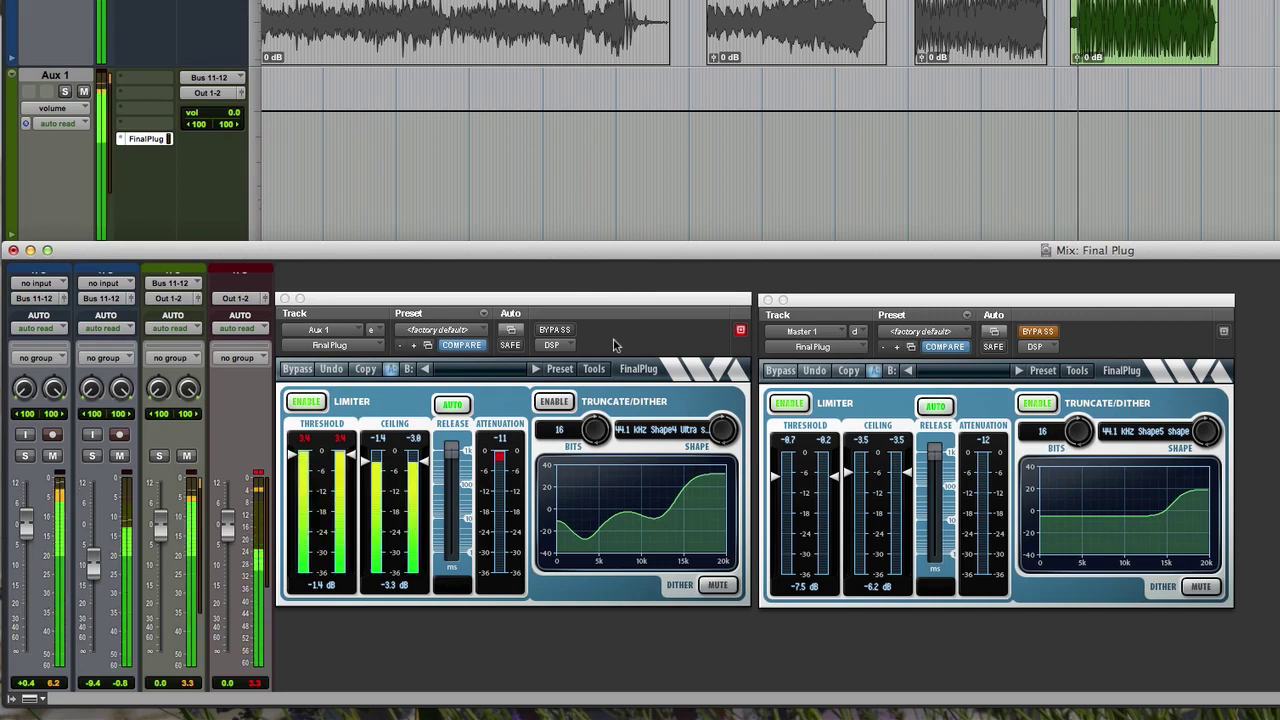
Step: Sweep the Aux 1 ceiling from -6.2 dB down to -11.9 dB and back up
{"action": "left_click_drag", "start_coordinate": [421, 462], "coordinate": [421, 472]}
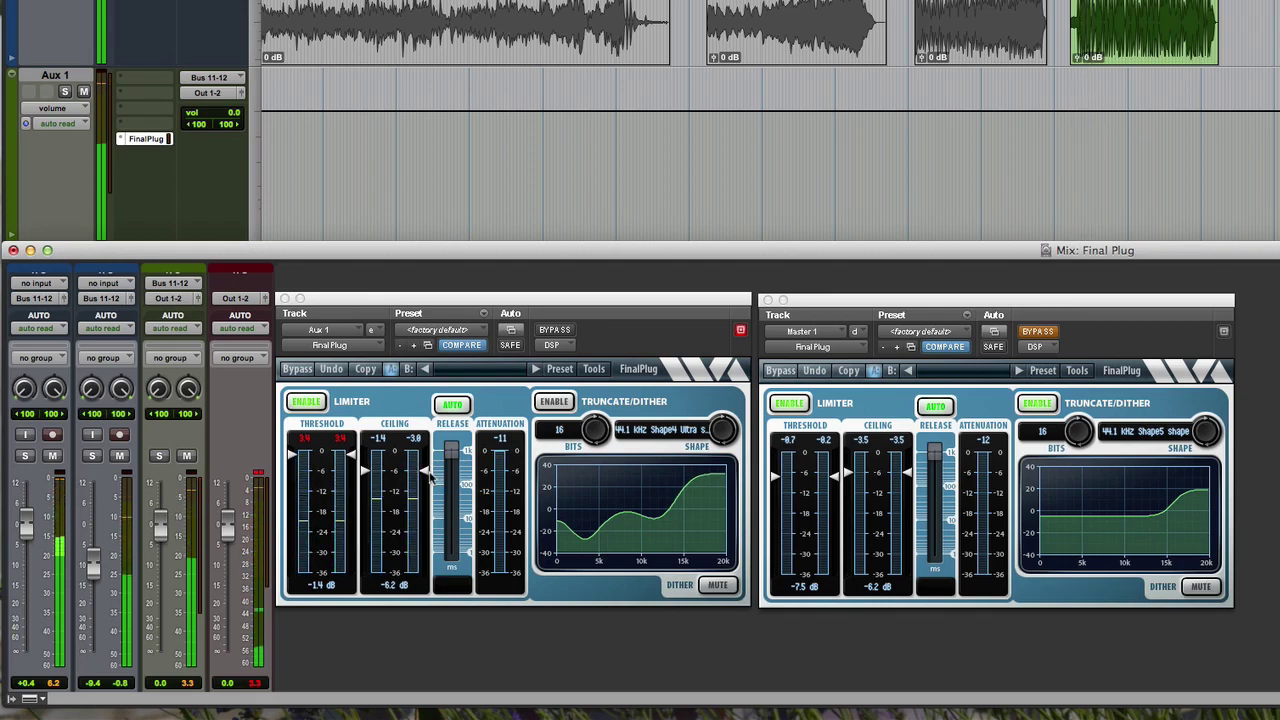
{"action": "left_click_drag", "start_coordinate": [431, 478], "coordinate": [428, 500]}
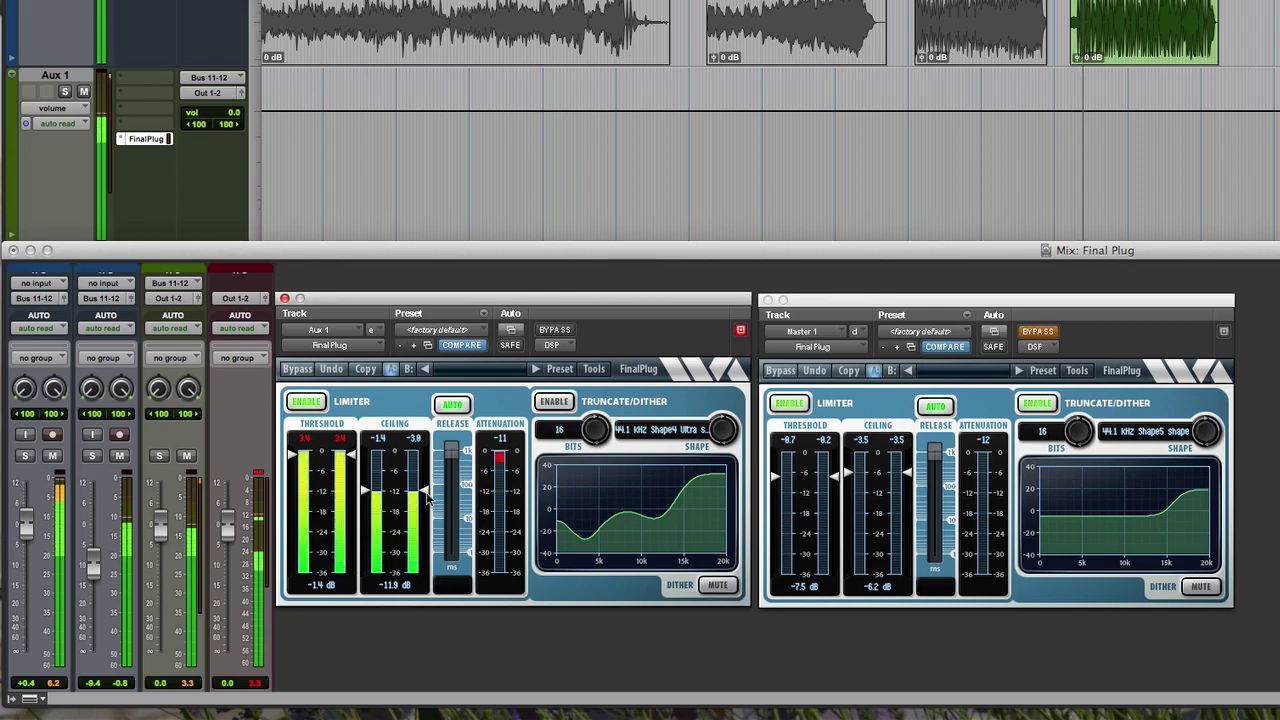
{"action": "left_click_drag", "start_coordinate": [428, 500], "coordinate": [425, 470]}
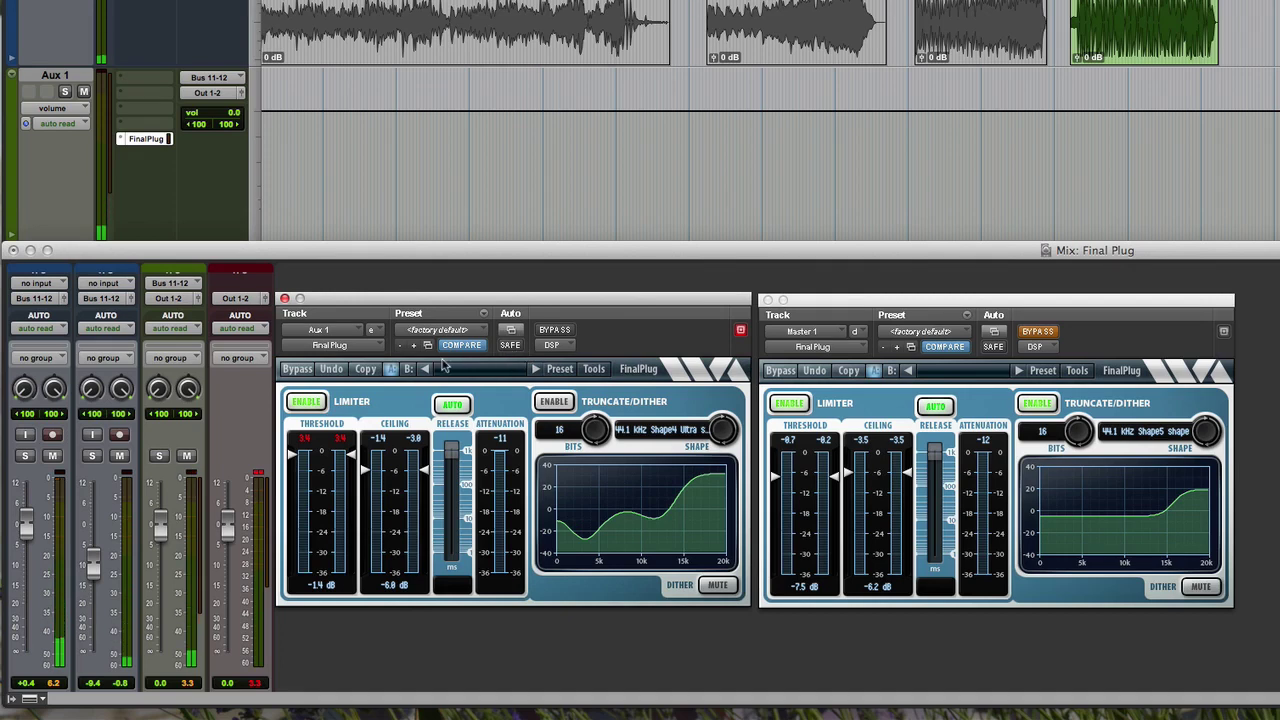
Step: Remove FinalPlug from Aux 1's insert and close its empty plug-in window
{"action": "left_click", "coordinate": [119, 139]}
{"action": "left_click", "coordinate": [158, 118]}
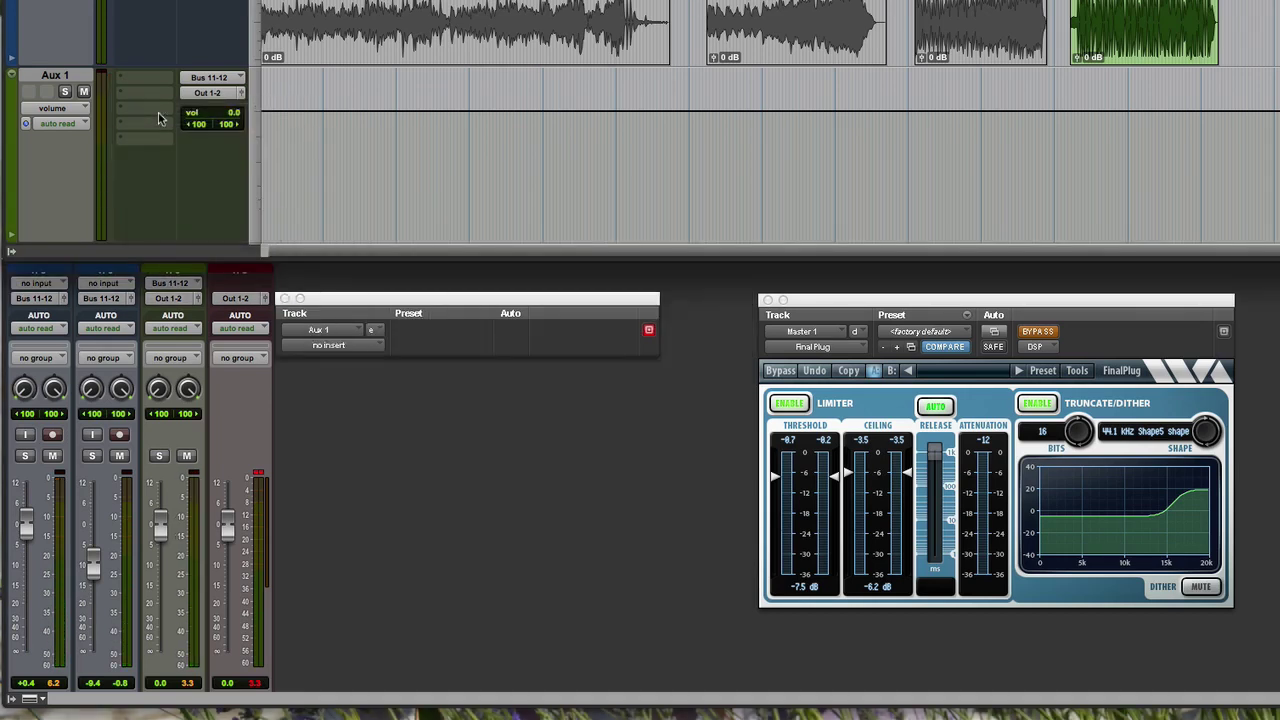
{"action": "left_click", "coordinate": [285, 299]}
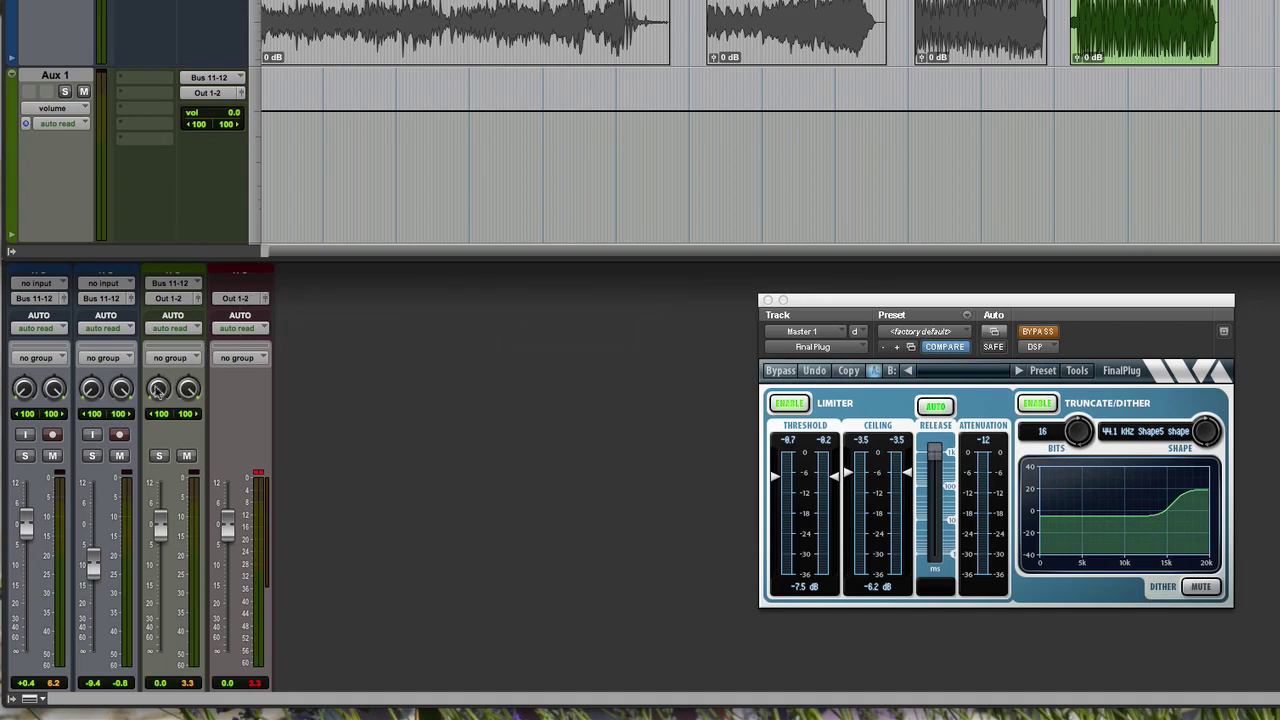
Step: Clear the master clip warning and raise Master 1's FinalPlug threshold to 0.0 dB
{"action": "left_click", "coordinate": [1141, 45]}
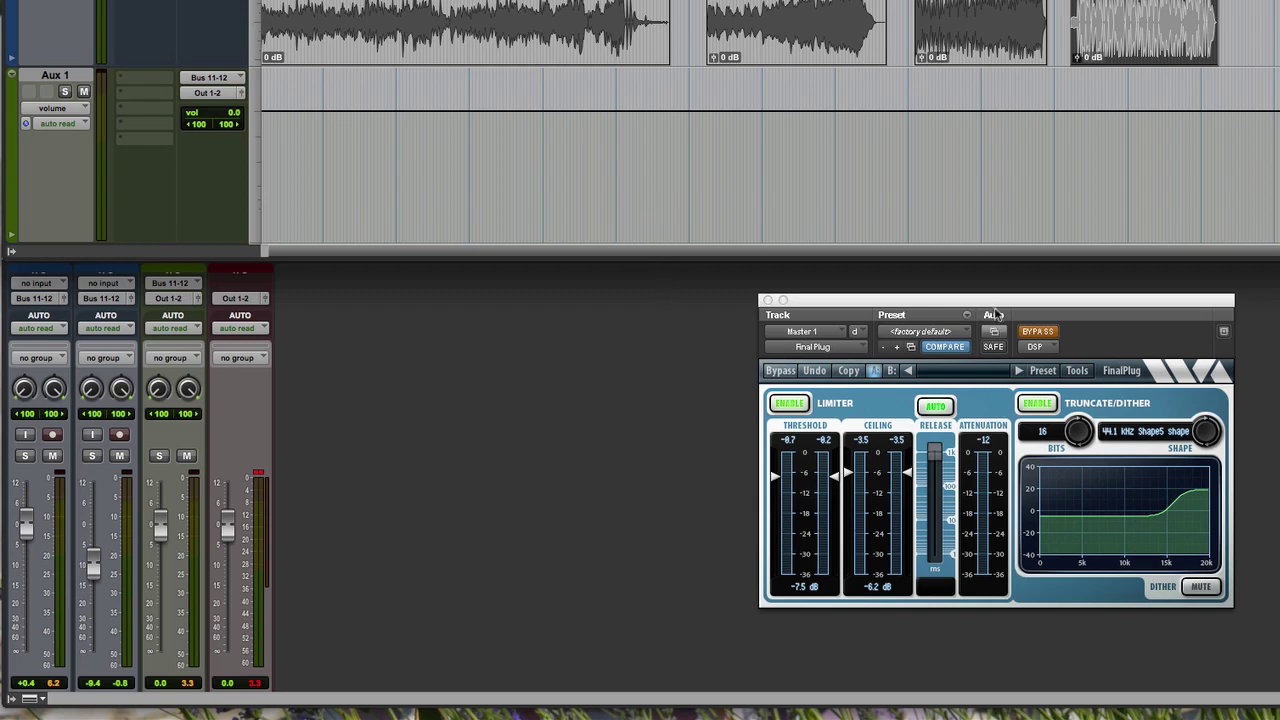
{"action": "left_click_drag", "start_coordinate": [995, 314], "coordinate": [950, 302]}
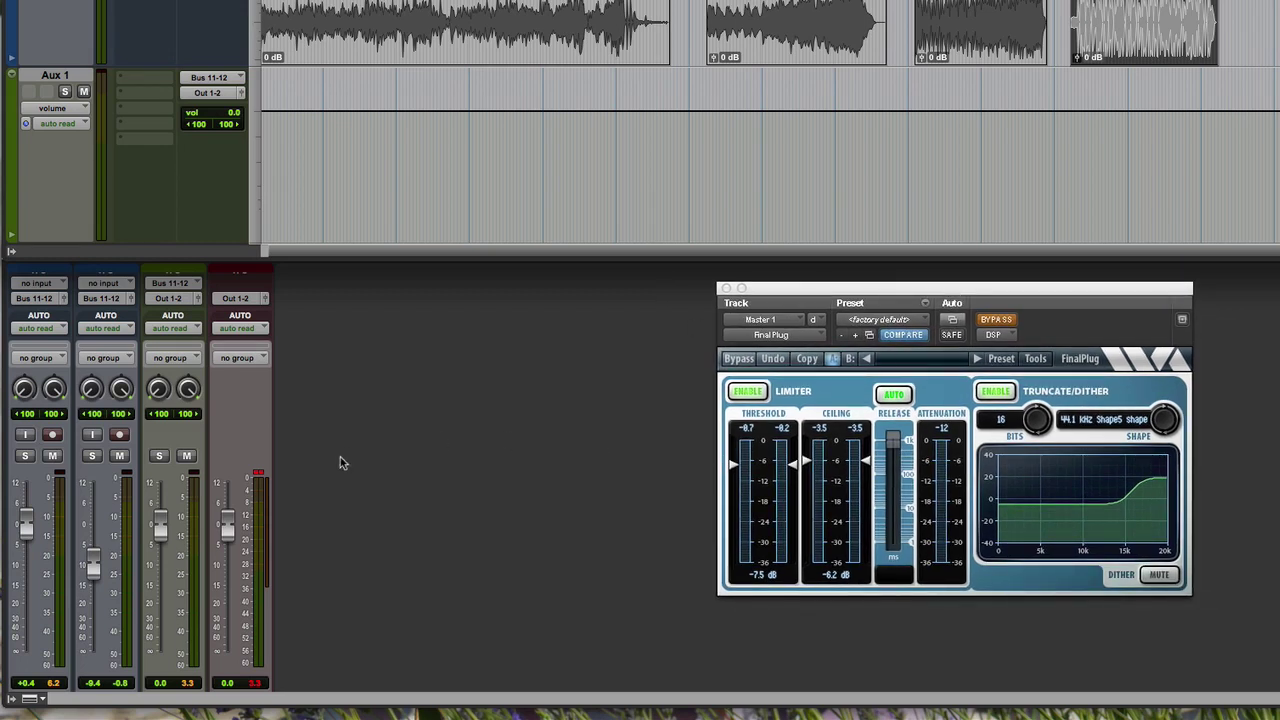
{"action": "left_click", "coordinate": [258, 477]}
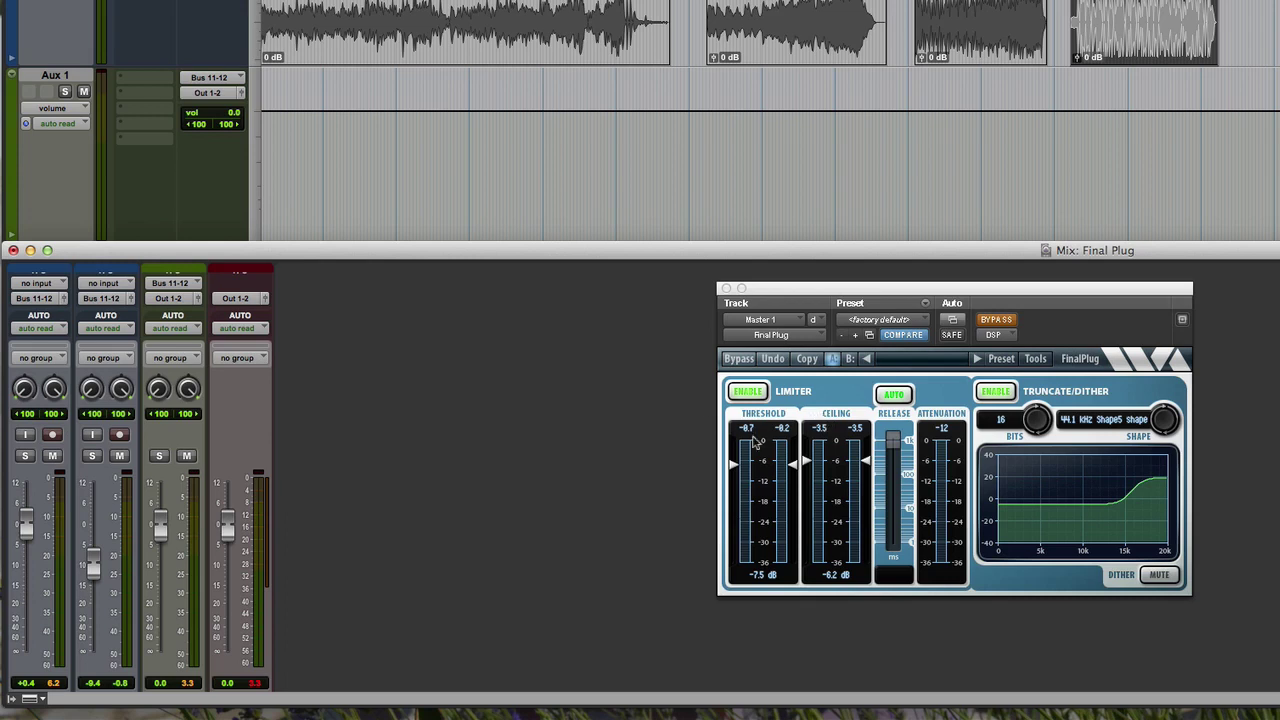
{"action": "left_click_drag", "start_coordinate": [790, 470], "coordinate": [795, 463]}
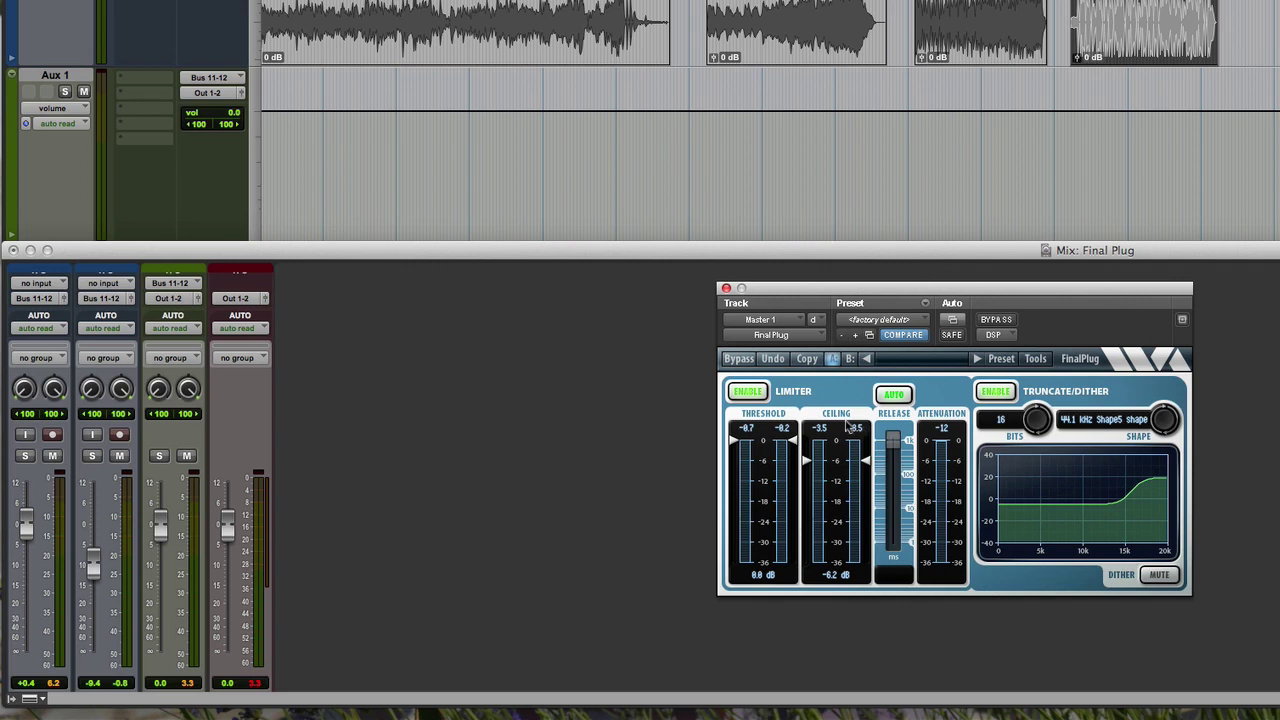
{"action": "key", "text": "super+equal"}
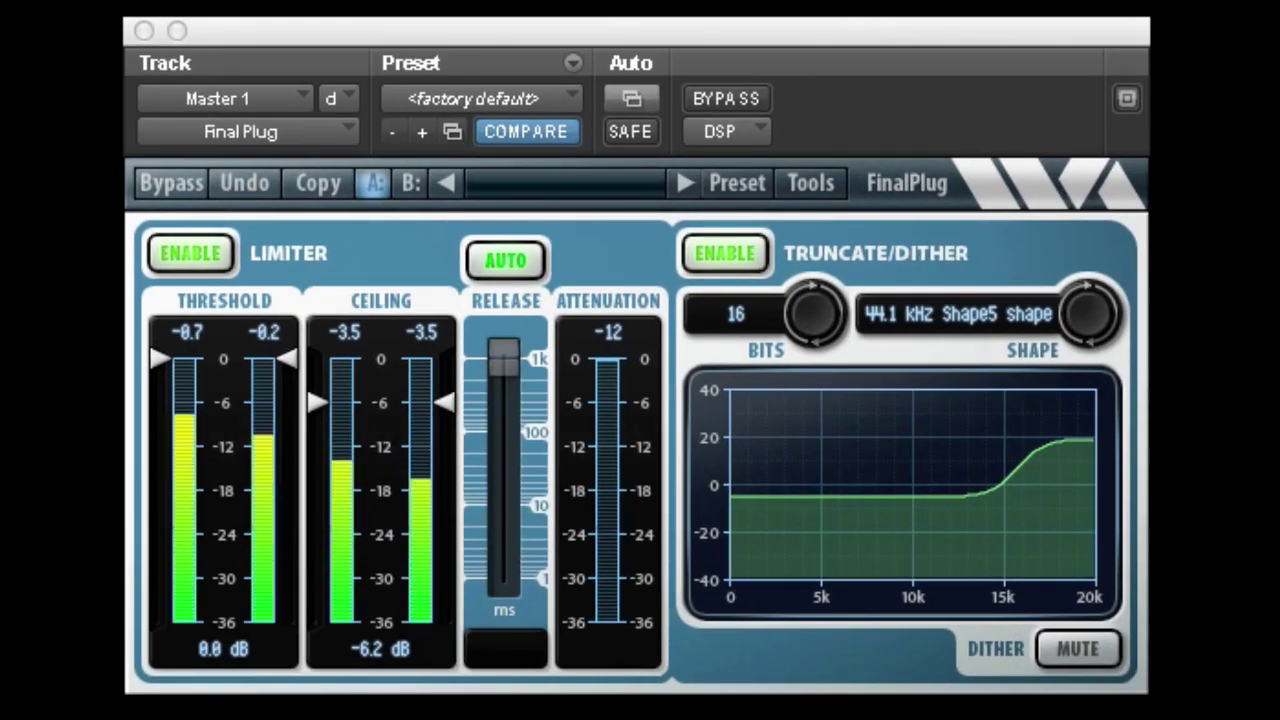
Step: Lower the threshold to about -6.6 dB and raise the ceiling to -3.7 dB, checking against bypass
{"action": "left_click_drag", "start_coordinate": [294, 357], "coordinate": [289, 410]}
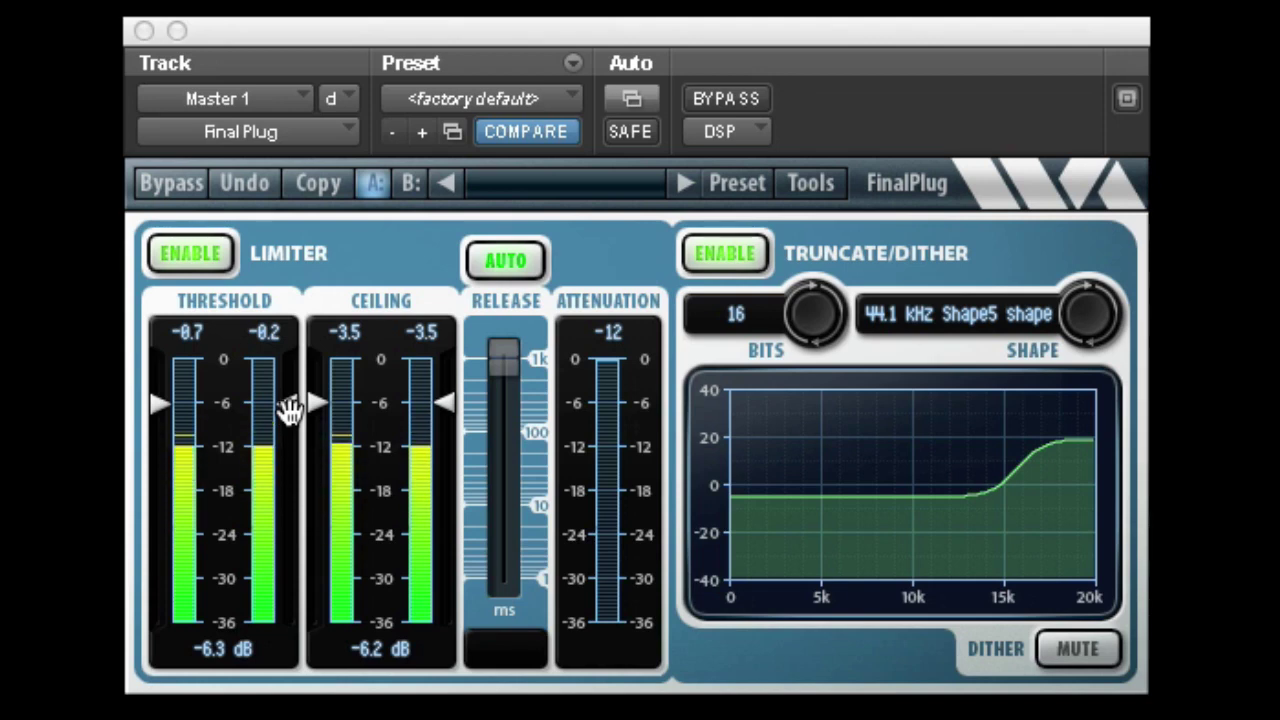
{"action": "mouse_move", "coordinate": [289, 410]}
{"action": "left_mouse_down"}
{"action": "mouse_move", "coordinate": [286, 423]}
{"action": "mouse_move", "coordinate": [286, 409]}
{"action": "left_mouse_up"}
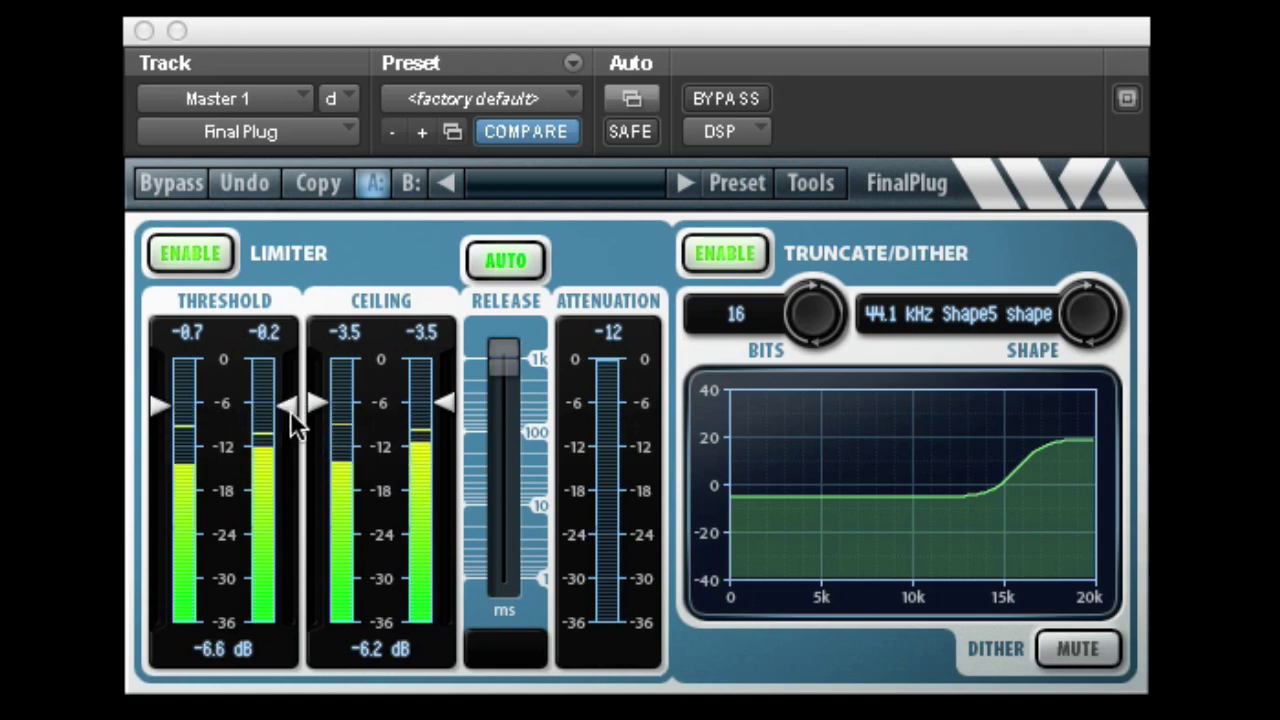
{"action": "key", "text": "space"}
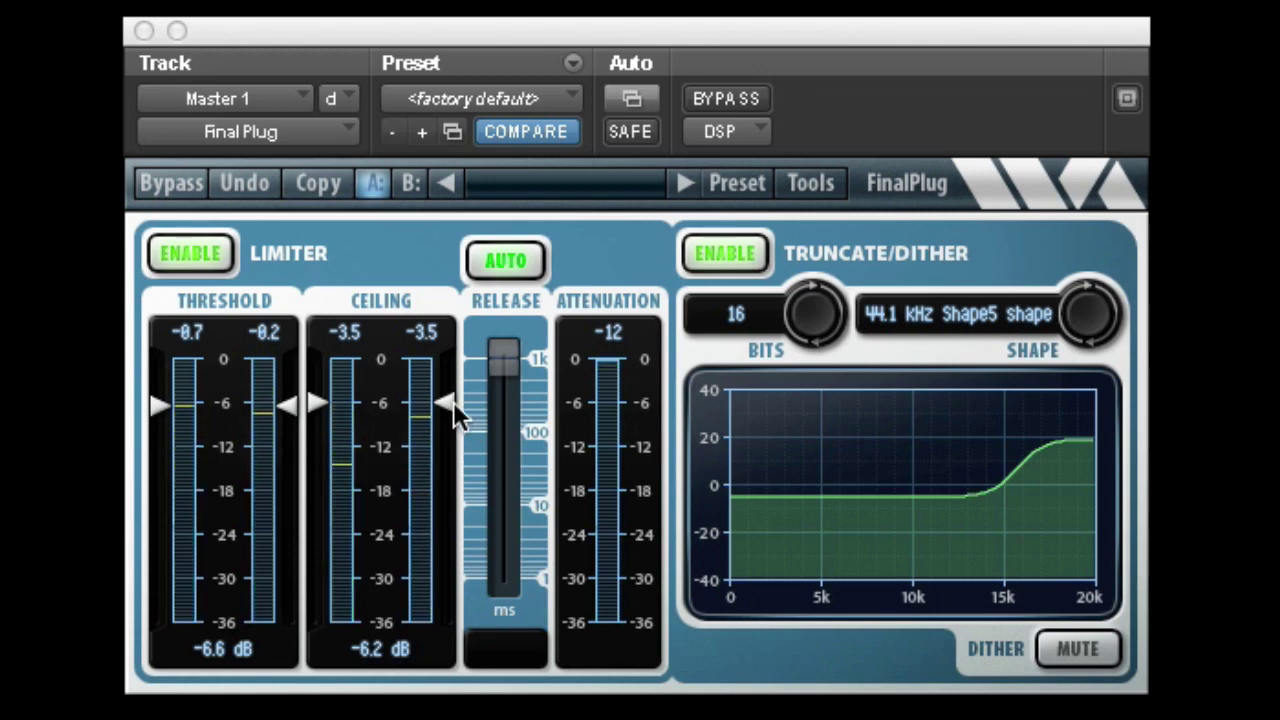
{"action": "key", "text": "space"}
{"action": "left_click_drag", "start_coordinate": [448, 401], "coordinate": [449, 384]}
{"action": "left_click", "coordinate": [704, 99]}
{"action": "left_click", "coordinate": [707, 99]}
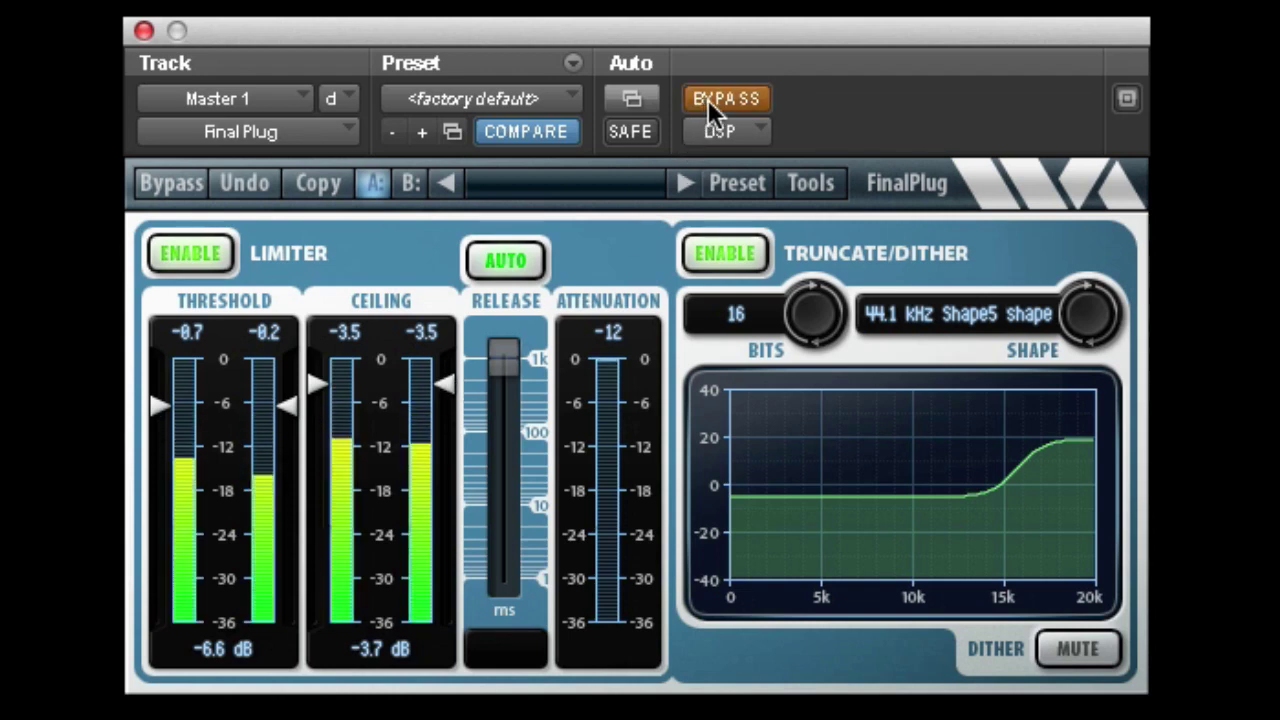
Step: Settle on a -7.5 dB threshold and -4.2 dB ceiling after bypass comparisons, plug-in active
{"action": "key", "text": "space"}
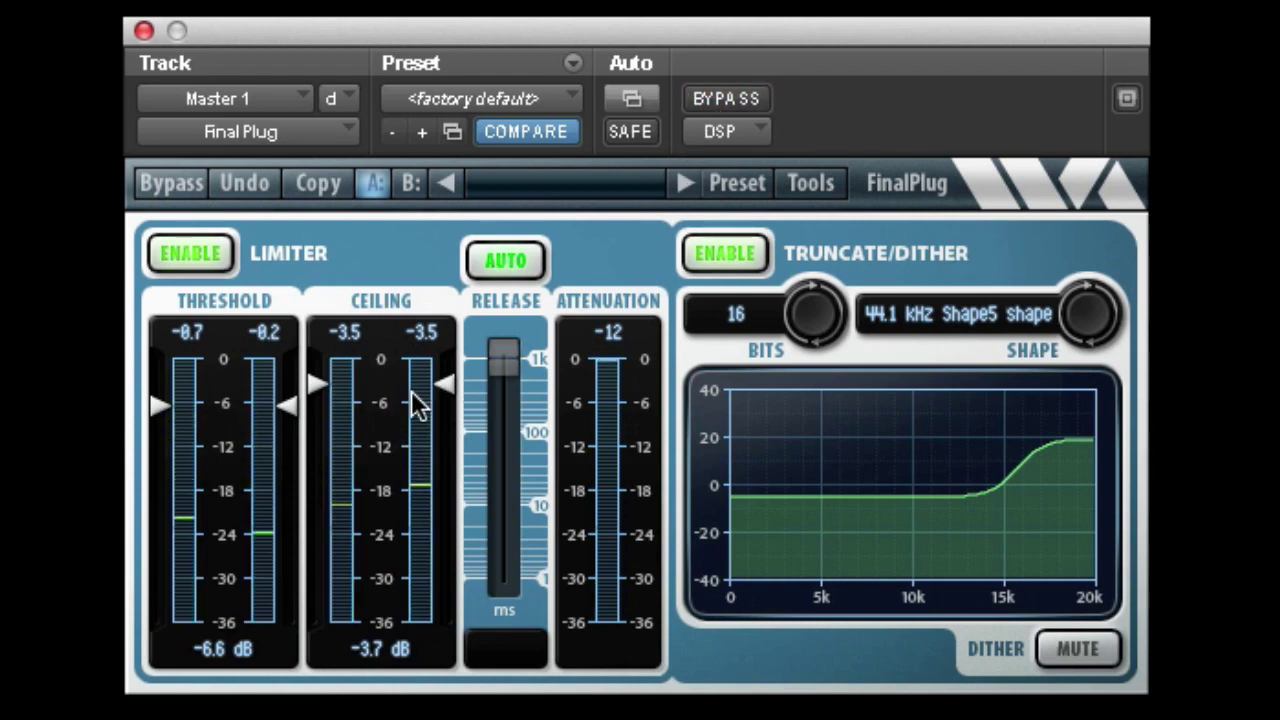
{"action": "left_click_drag", "start_coordinate": [440, 385], "coordinate": [440, 368]}
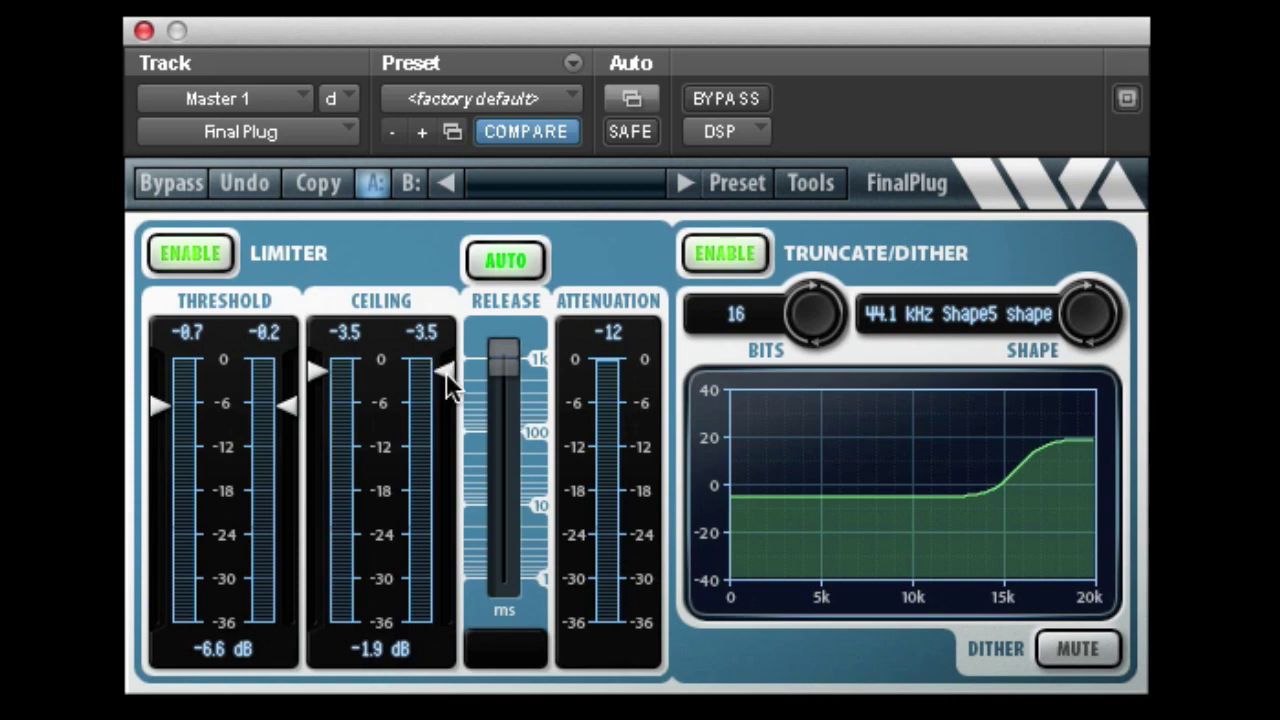
{"action": "key", "text": "space"}
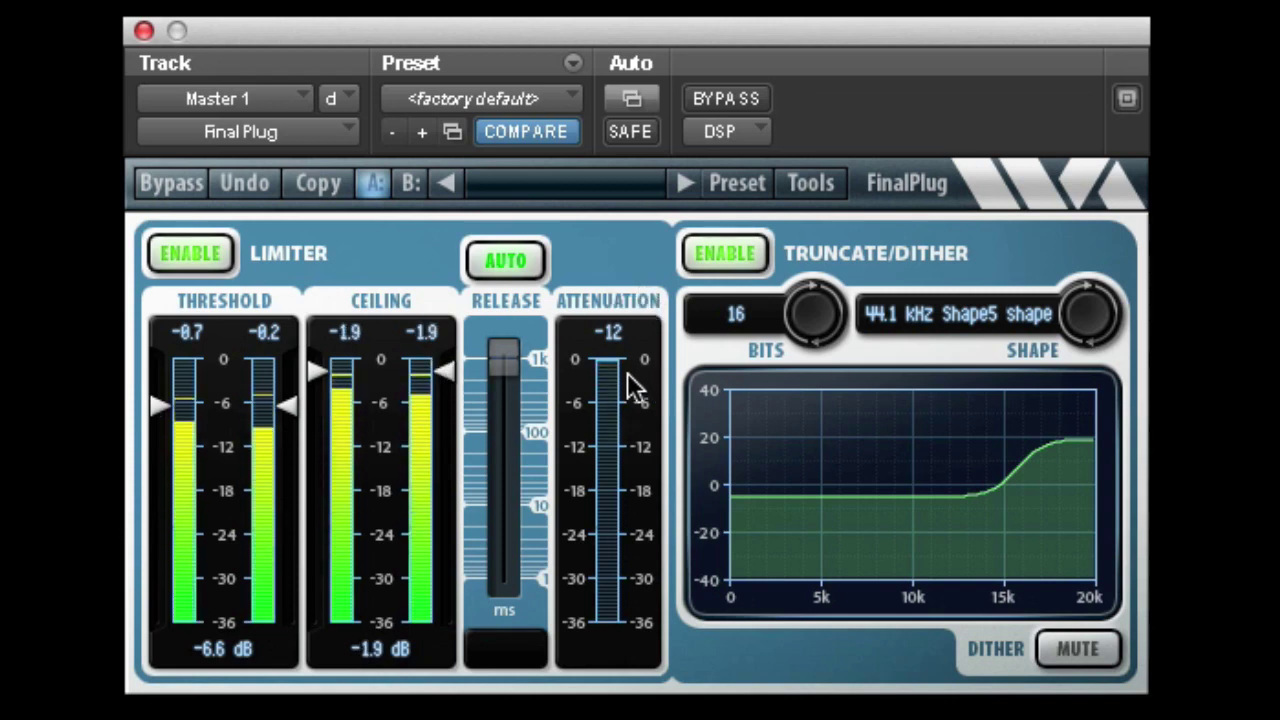
{"action": "left_click_drag", "start_coordinate": [290, 410], "coordinate": [288, 419]}
{"action": "left_click", "coordinate": [739, 101]}
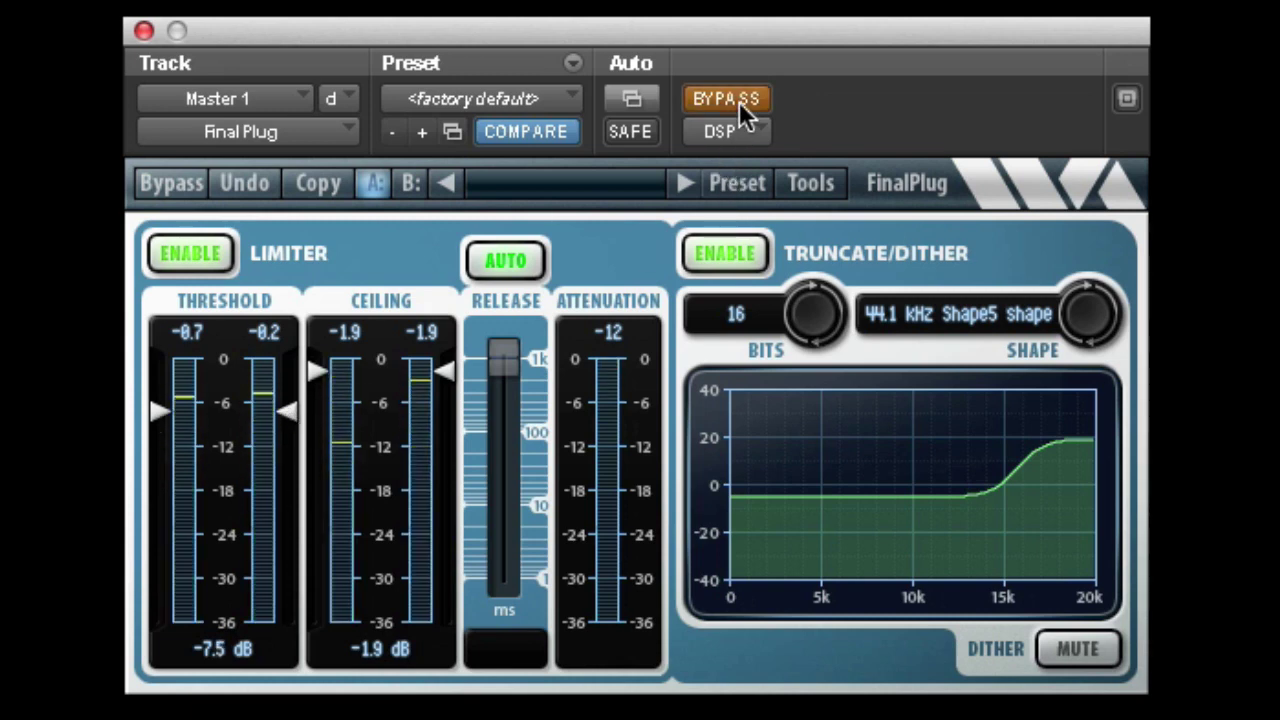
{"action": "left_click", "coordinate": [739, 101]}
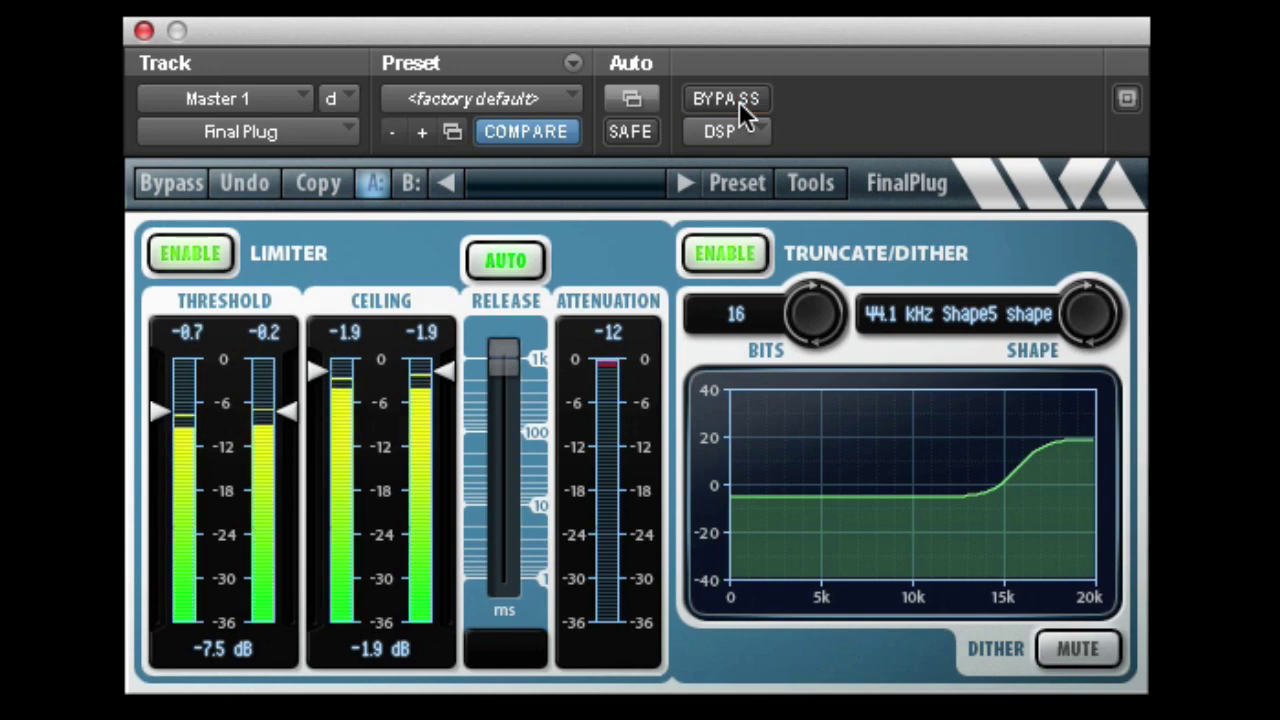
{"action": "left_click", "coordinate": [739, 101]}
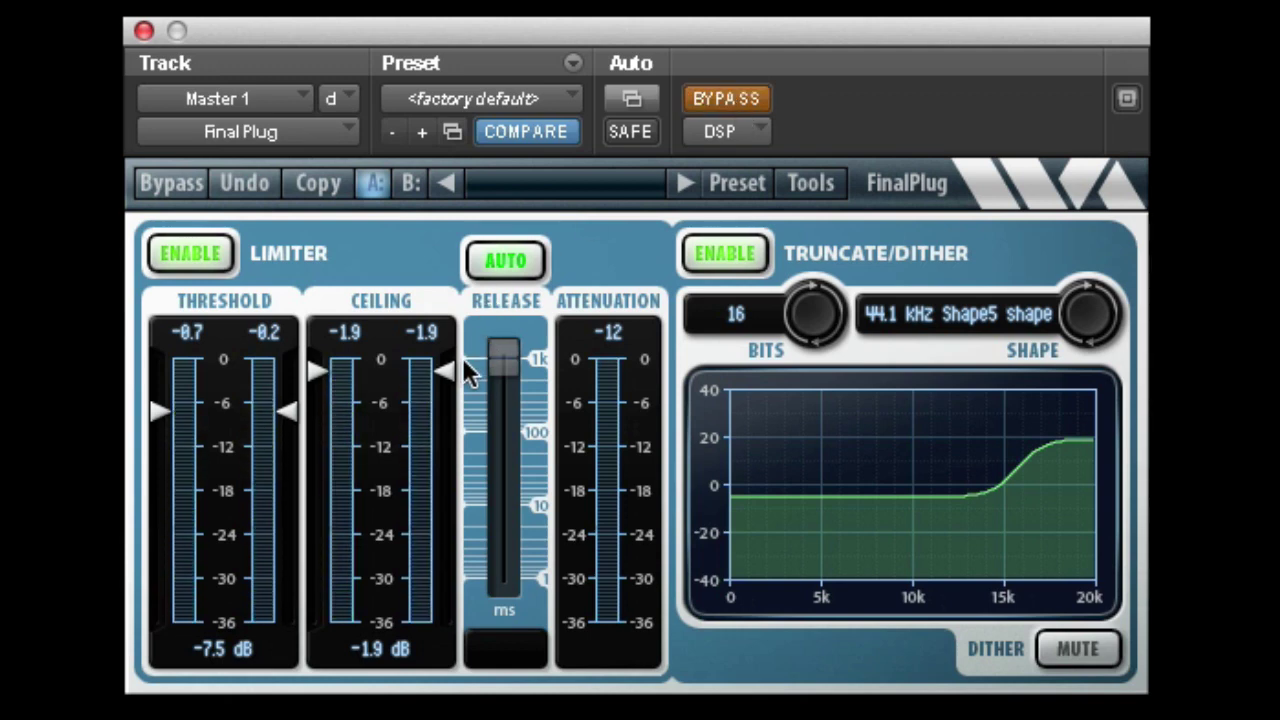
{"action": "left_click_drag", "start_coordinate": [446, 378], "coordinate": [440, 388]}
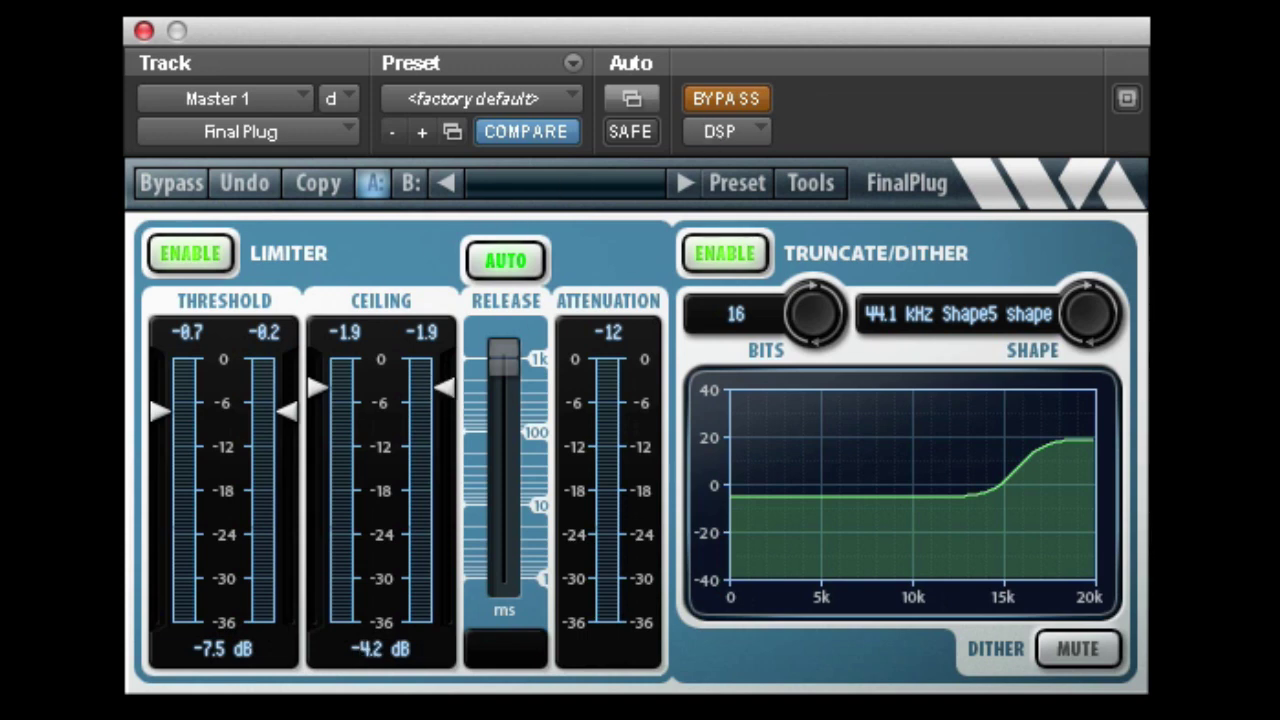
{"action": "left_click", "coordinate": [737, 98]}
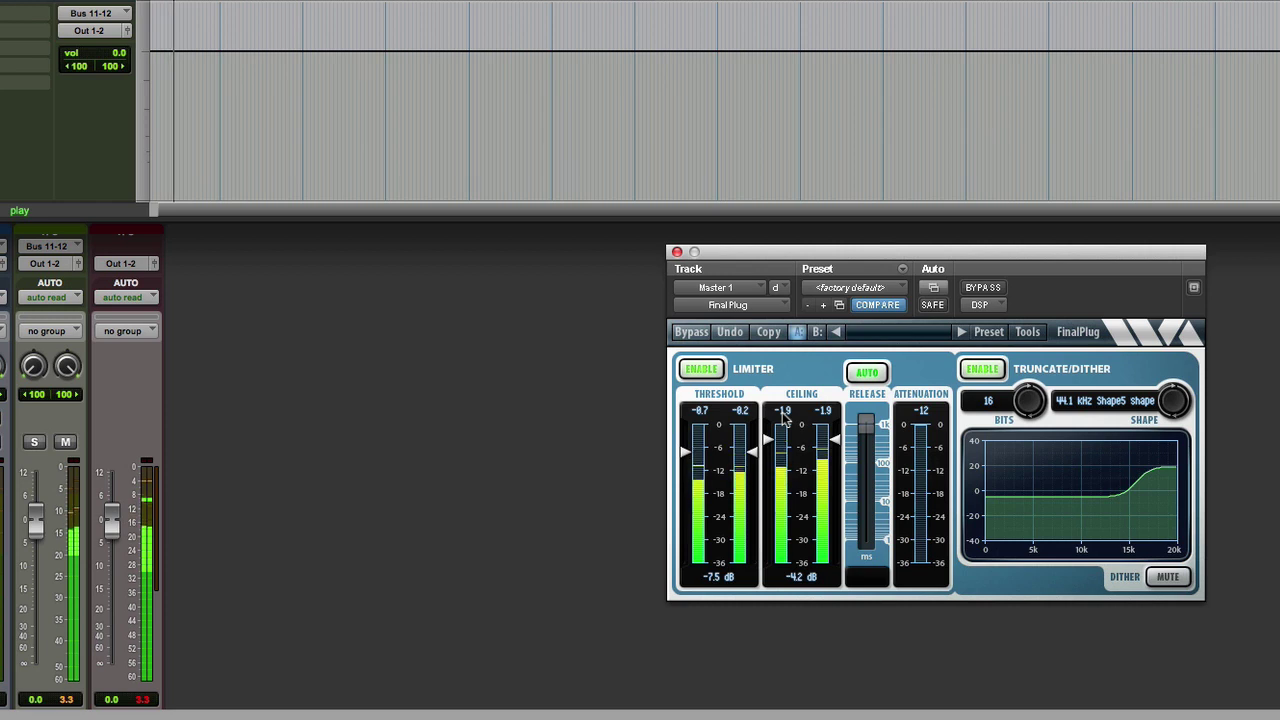
Step: Reset the master peak, compare FinalPlug bypassed versus active, then raise the threshold to -5.9 dB
{"action": "left_click", "coordinate": [143, 699]}
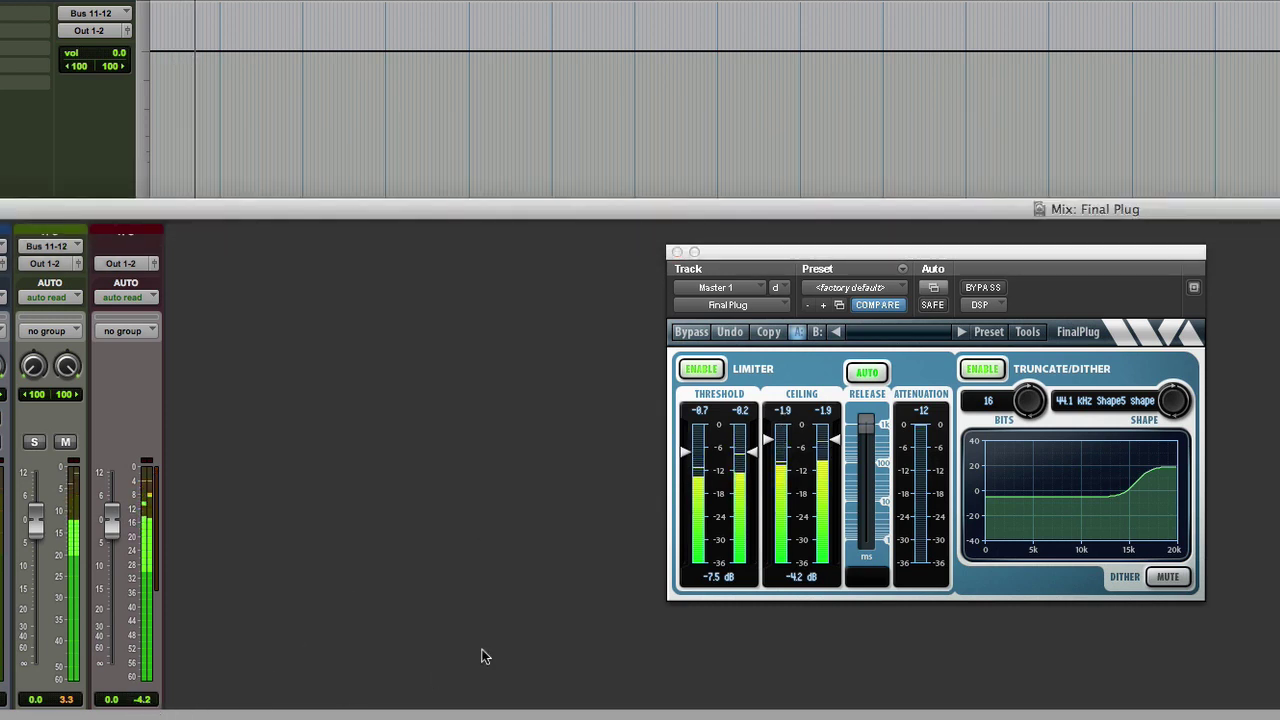
{"action": "key", "text": "space"}
{"action": "left_click", "coordinate": [983, 288]}
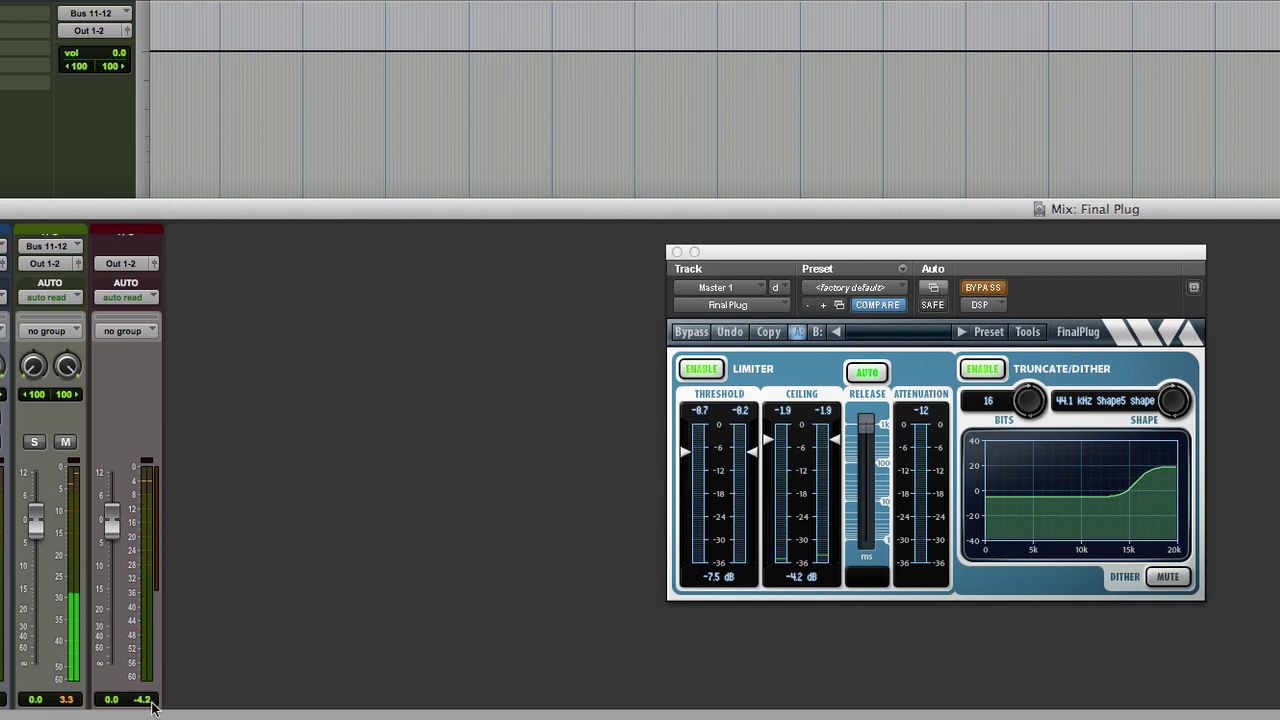
{"action": "key", "text": "space"}
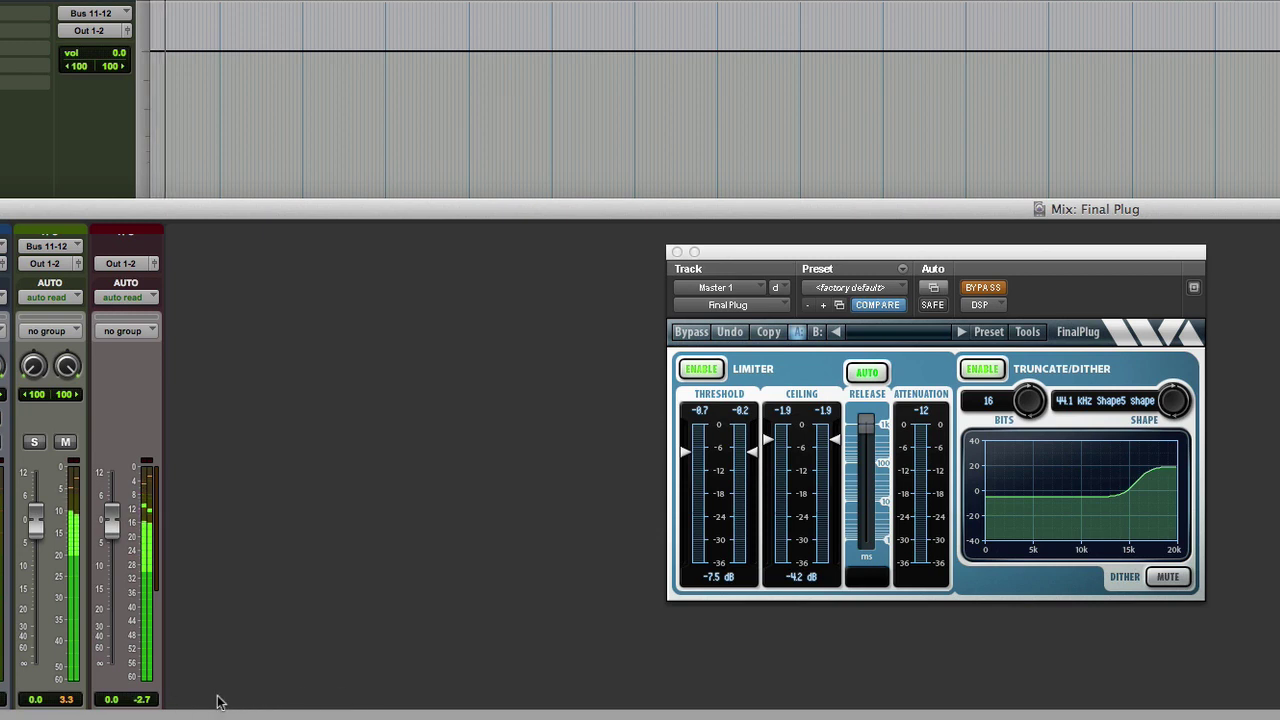
{"action": "left_click", "coordinate": [983, 288]}
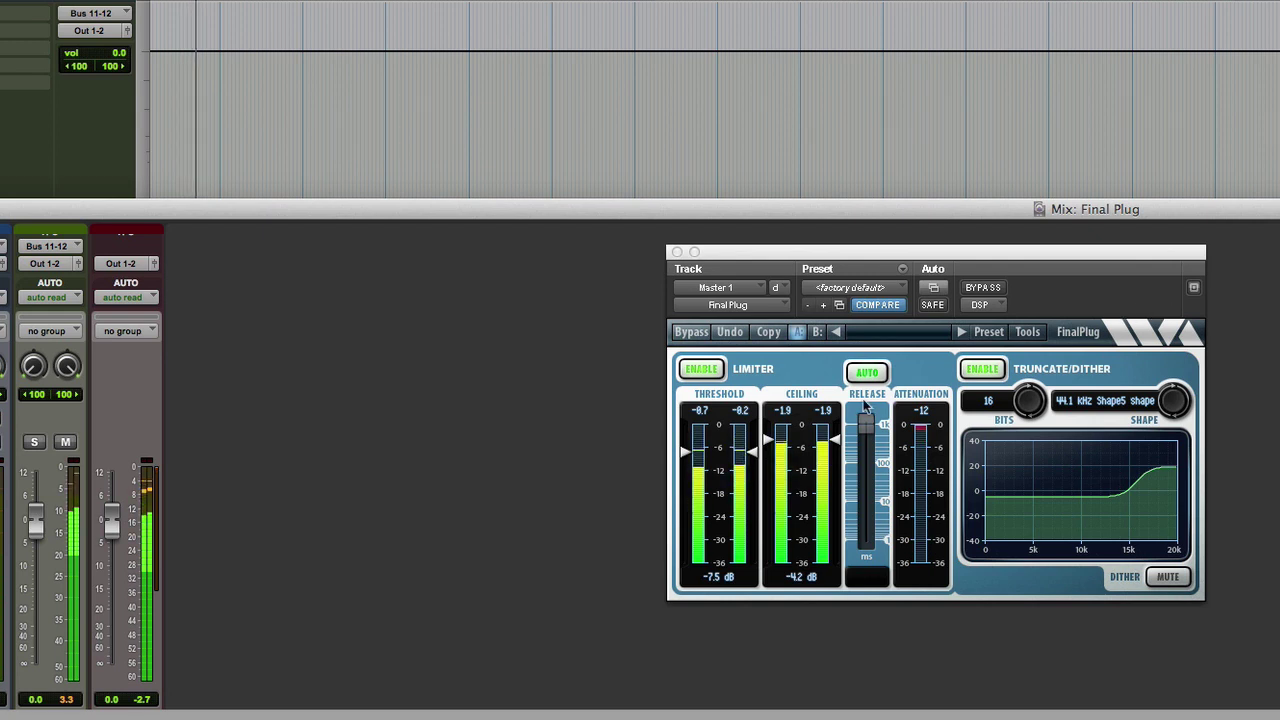
{"action": "left_click_drag", "start_coordinate": [752, 453], "coordinate": [772, 431]}
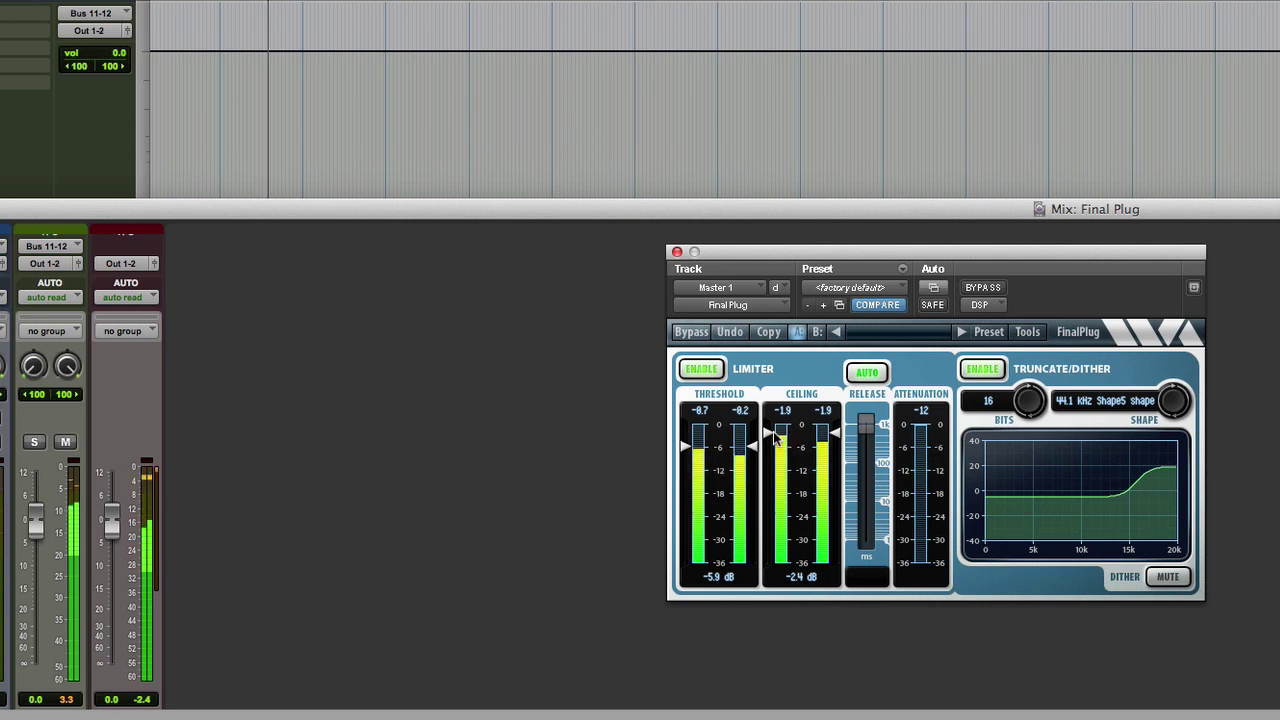
Step: Switch the dither noise shape from Flat to 44.1 kHz Shape1, muting then unmuting the dither
{"action": "key", "text": "space"}
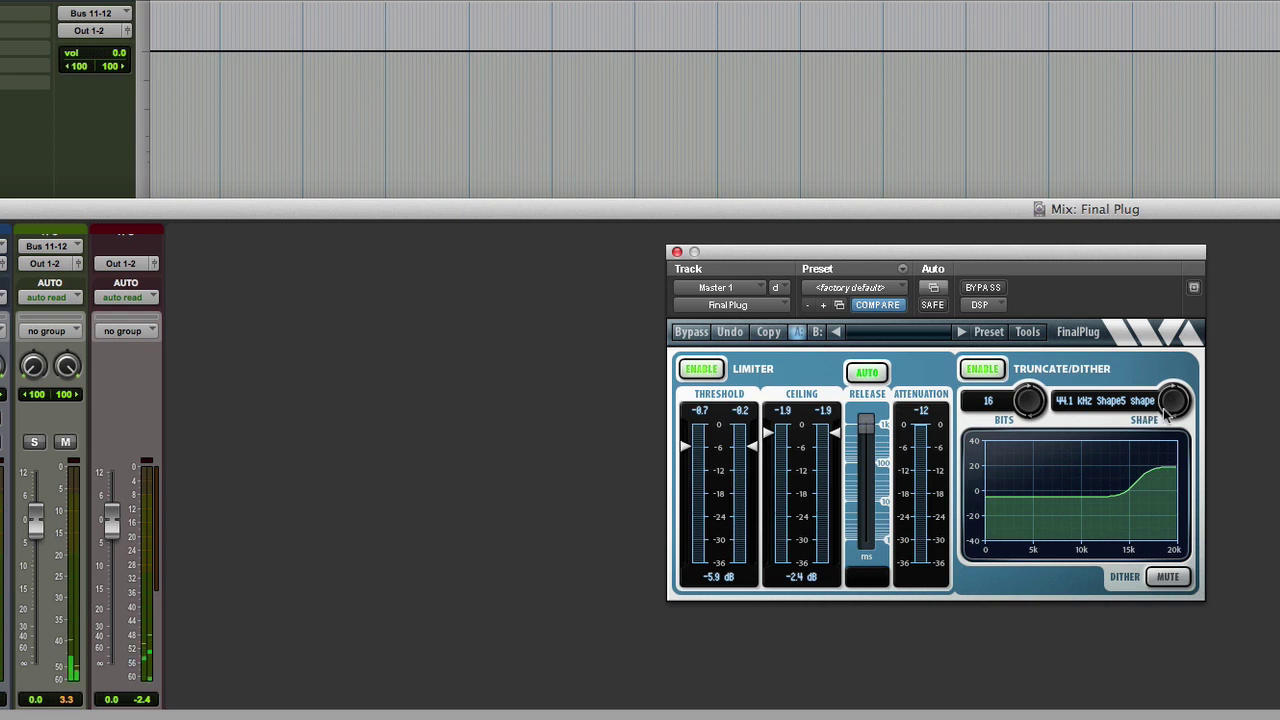
{"action": "left_click_drag", "start_coordinate": [1167, 412], "coordinate": [1178, 410]}
{"action": "scroll", "coordinate": [1177, 410], "scroll_direction": "up", "scroll_amount": 1}
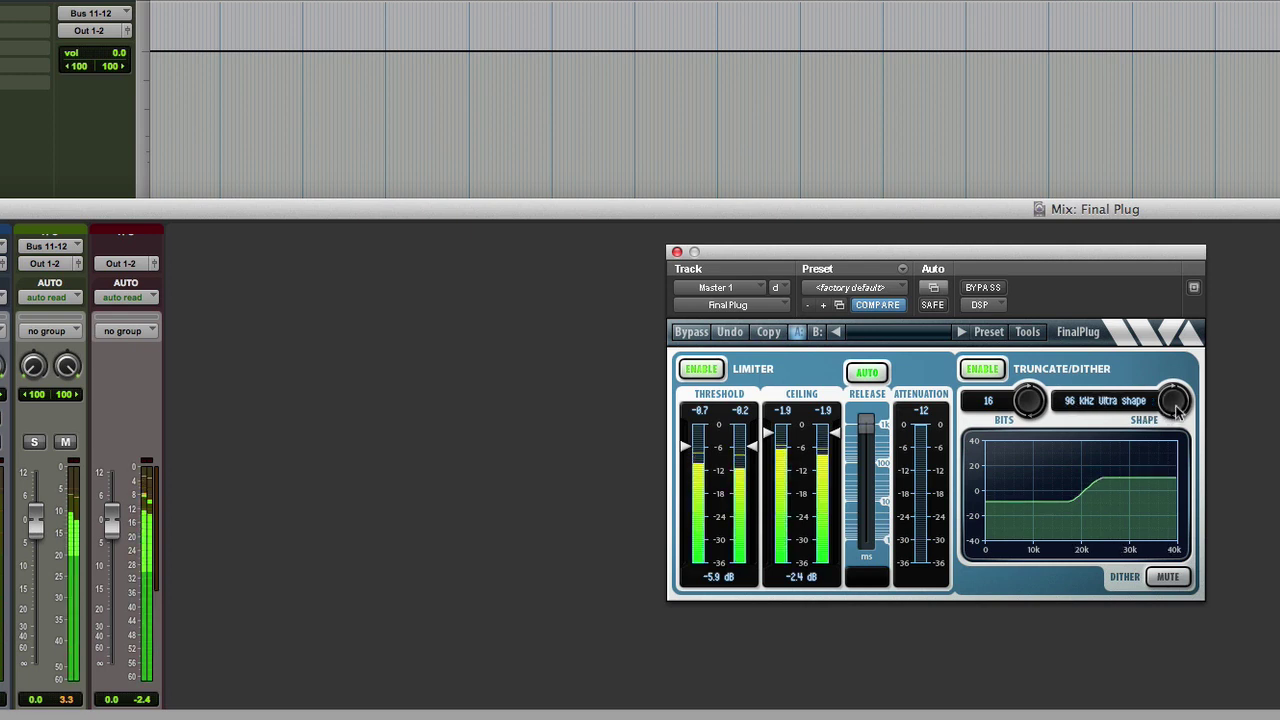
{"action": "scroll", "coordinate": [1177, 410], "scroll_direction": "up", "scroll_amount": 1}
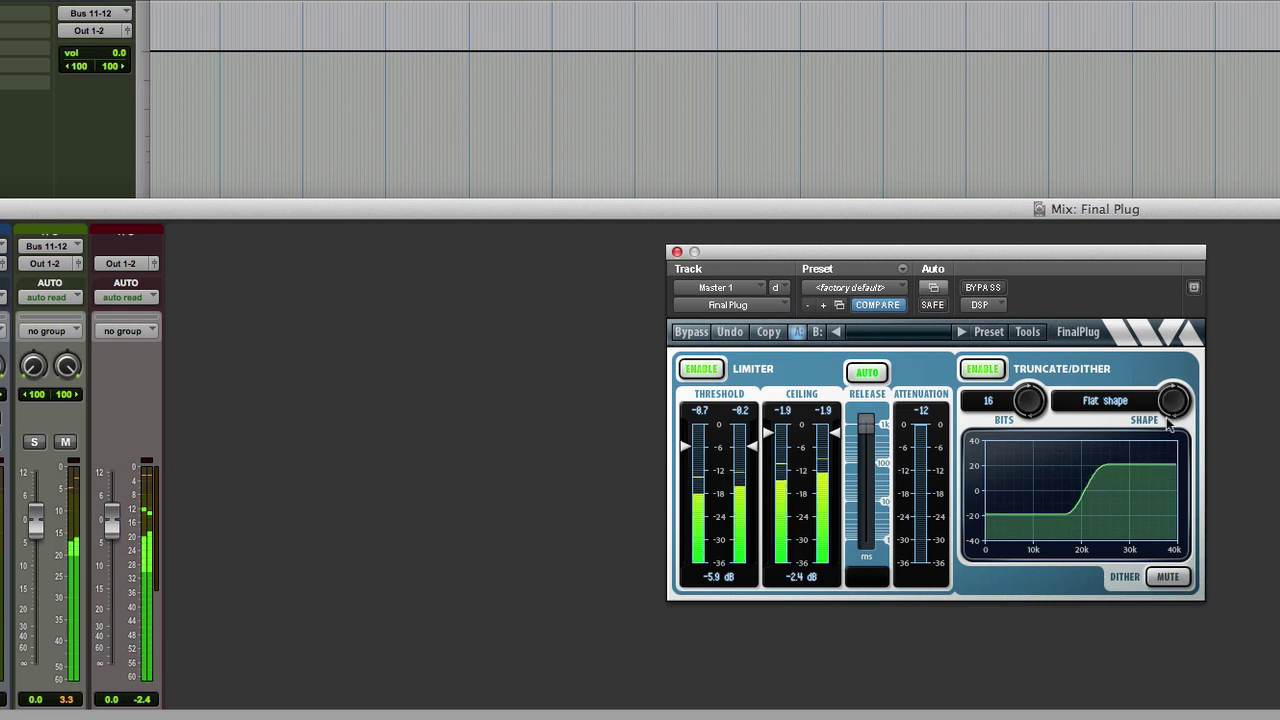
{"action": "left_click", "coordinate": [1176, 581]}
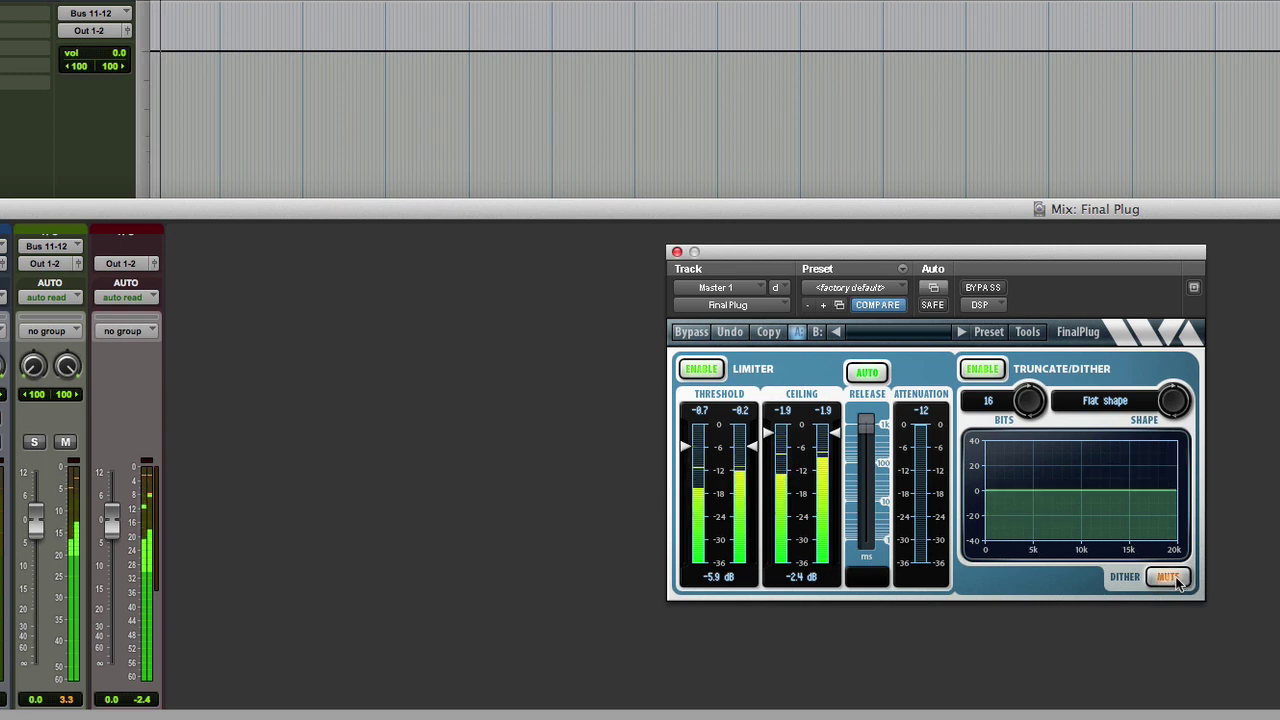
{"action": "scroll", "coordinate": [1174, 403], "scroll_direction": "down", "scroll_amount": 1}
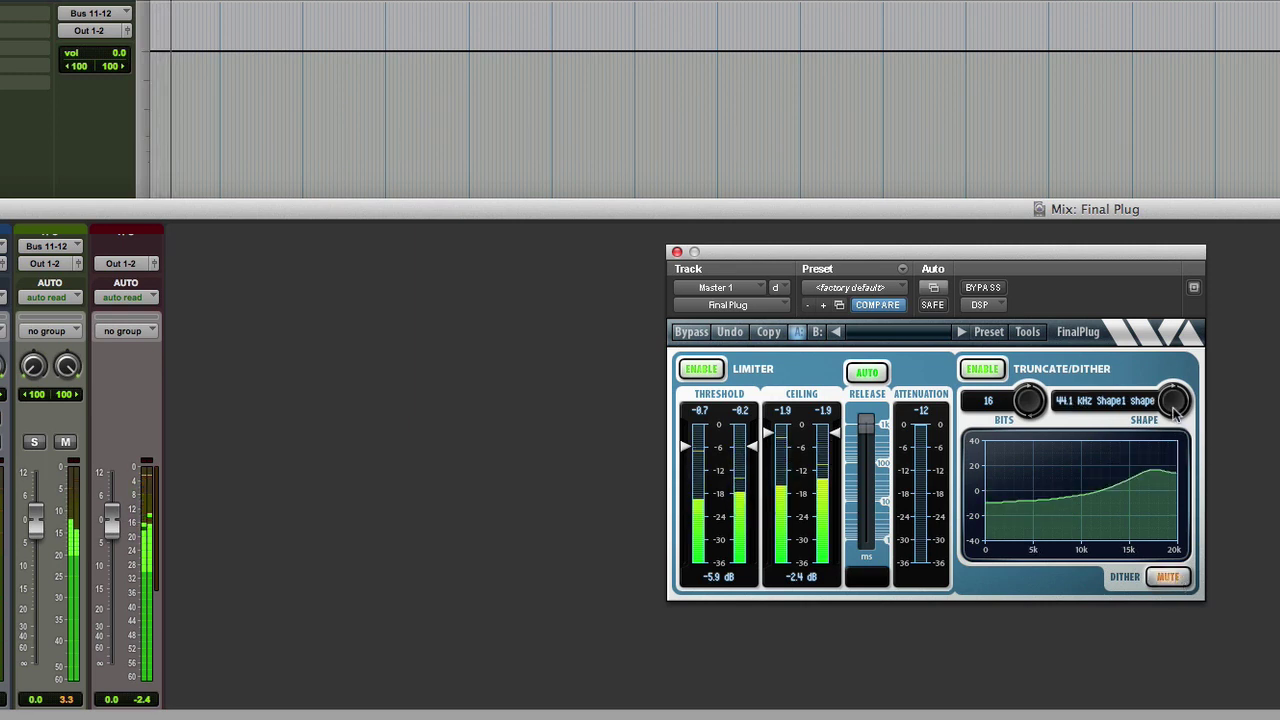
{"action": "left_click", "coordinate": [1175, 580]}
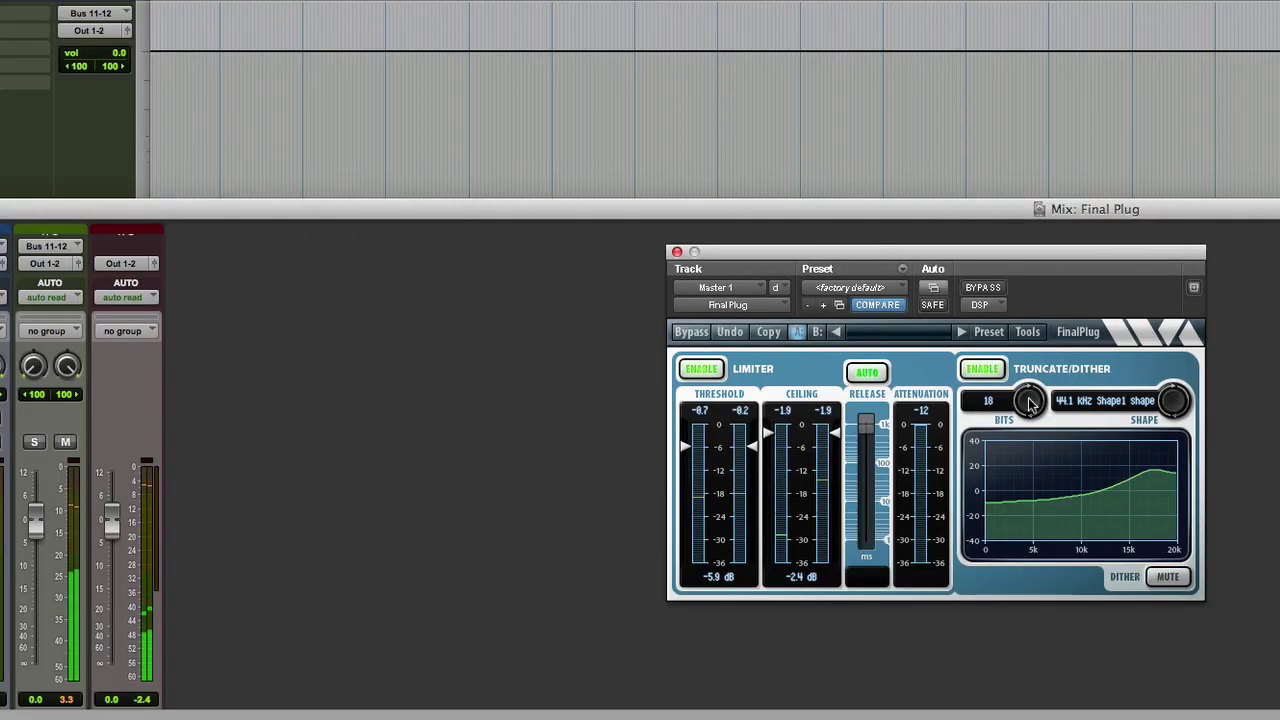
Step: Set dither to 24 bits, compare with dither muted, then choose 44.1 kHz Shape2 noise shaping
{"action": "left_click_drag", "start_coordinate": [1030, 410], "coordinate": [1030, 402]}
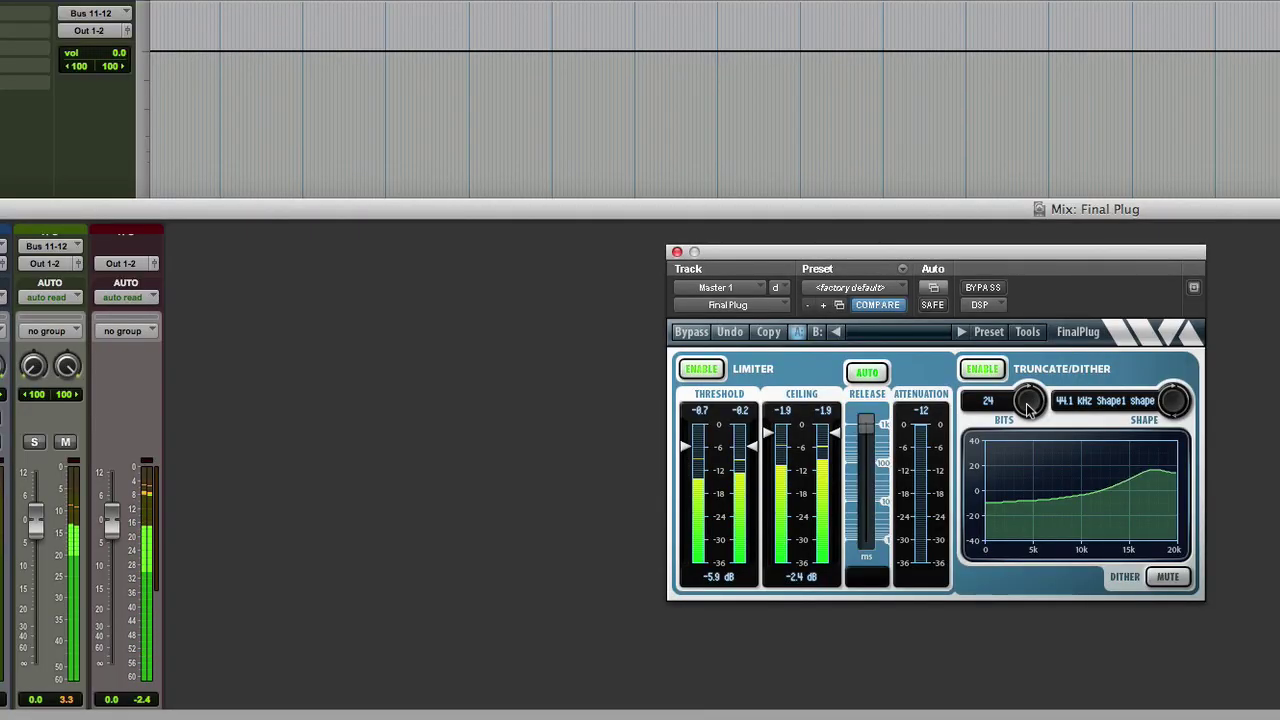
{"action": "left_click", "coordinate": [983, 289]}
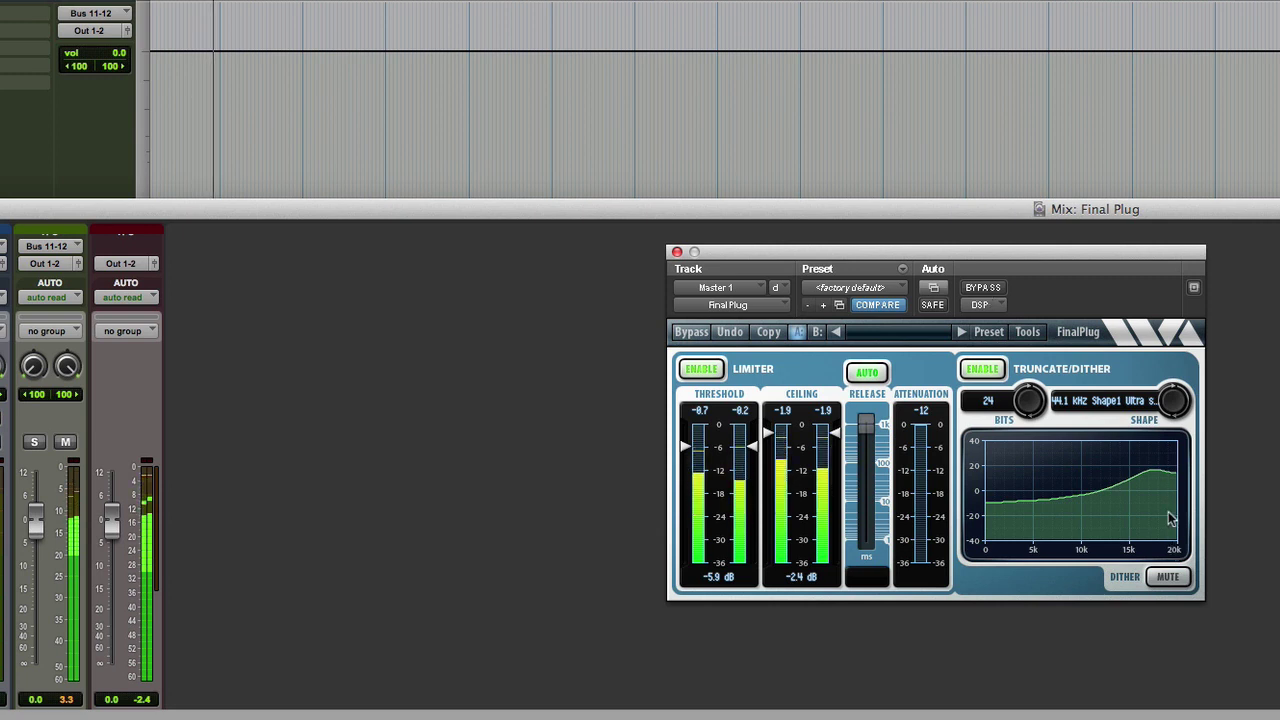
{"action": "left_click", "coordinate": [1168, 577]}
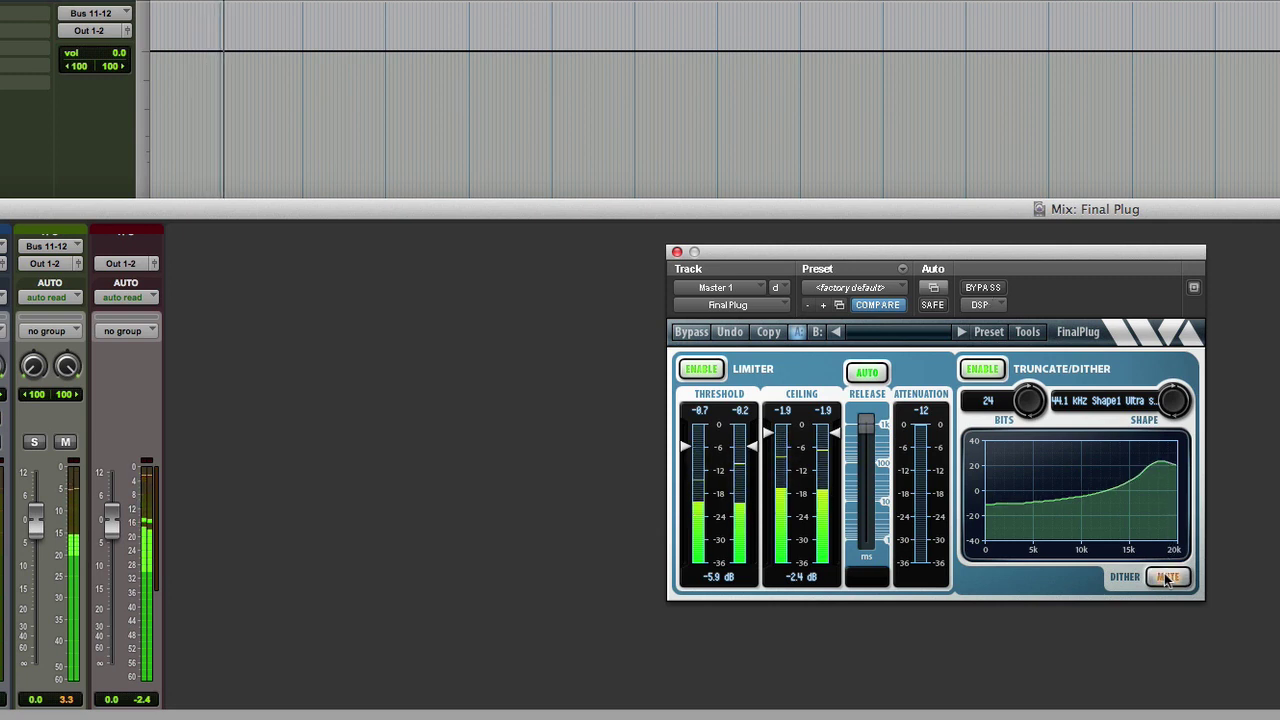
{"action": "left_click", "coordinate": [1168, 577]}
{"action": "left_click_drag", "start_coordinate": [1179, 406], "coordinate": [1181, 403]}
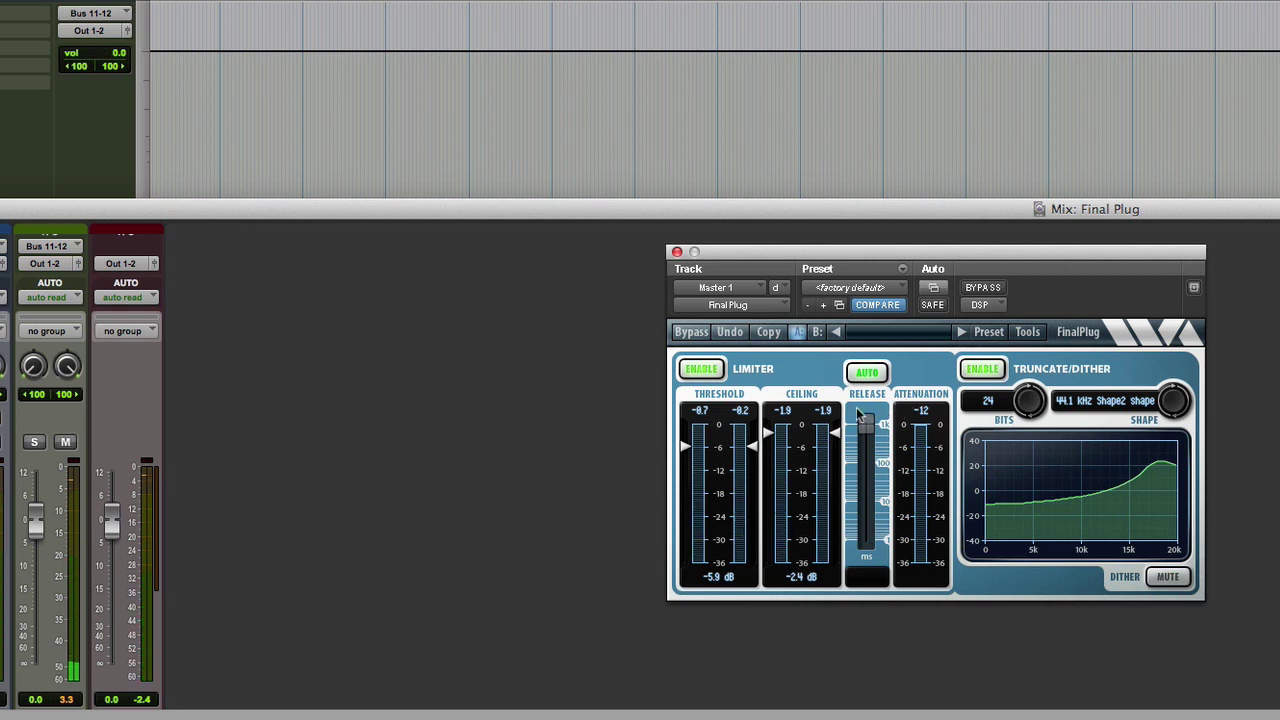
Step: Toggle FinalPlug's A and B settings, start playback, and bypass the plugin briefly
{"action": "left_click", "coordinate": [817, 331]}
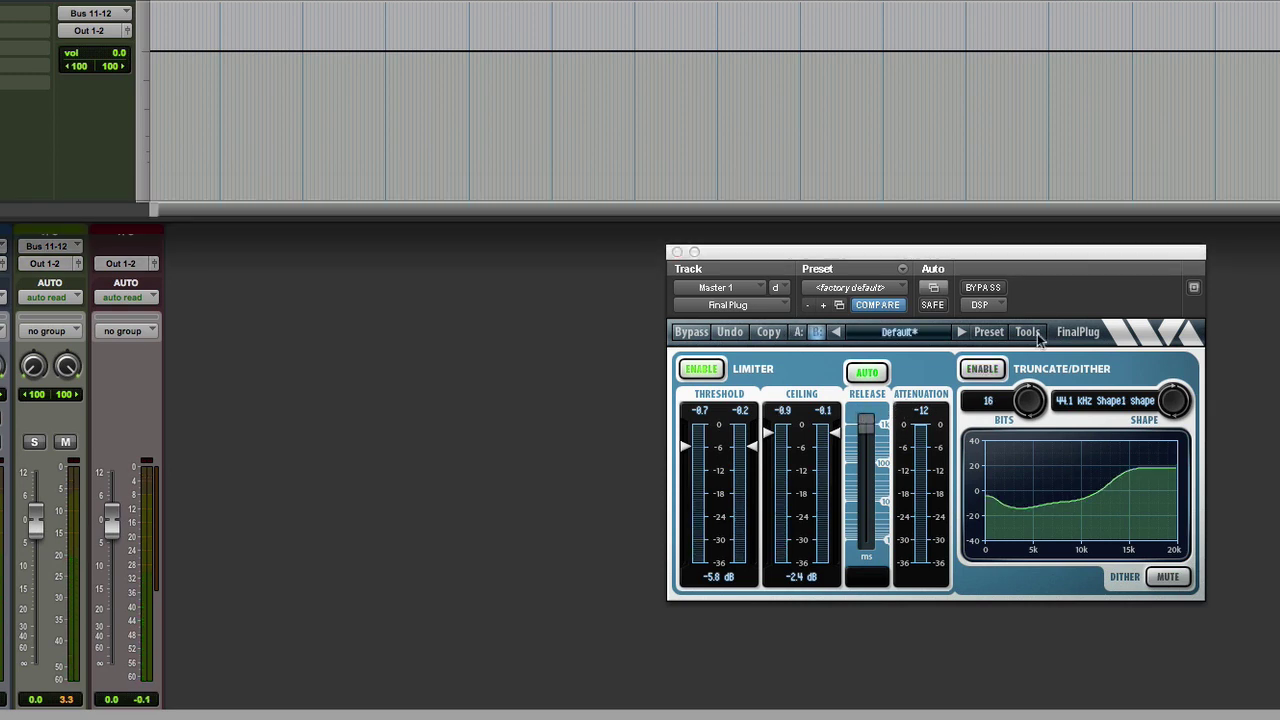
{"action": "left_click", "coordinate": [800, 335]}
{"action": "key", "text": "space"}
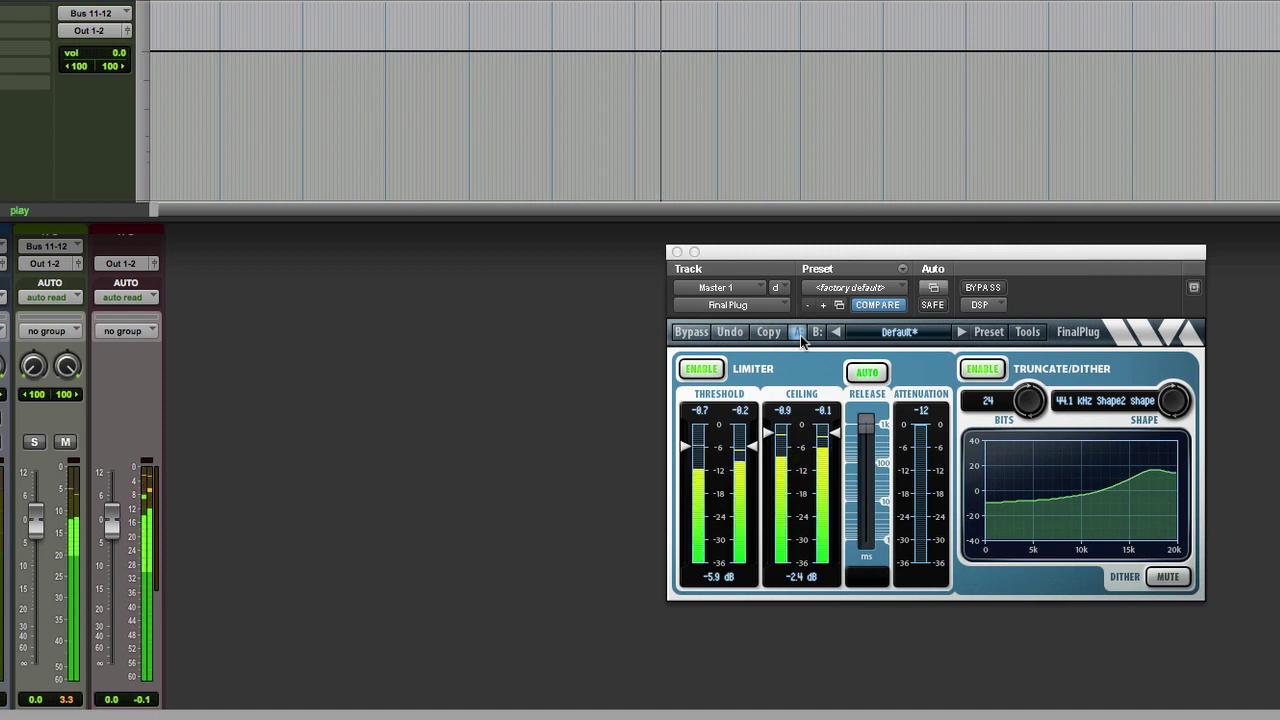
{"action": "left_click", "coordinate": [838, 439]}
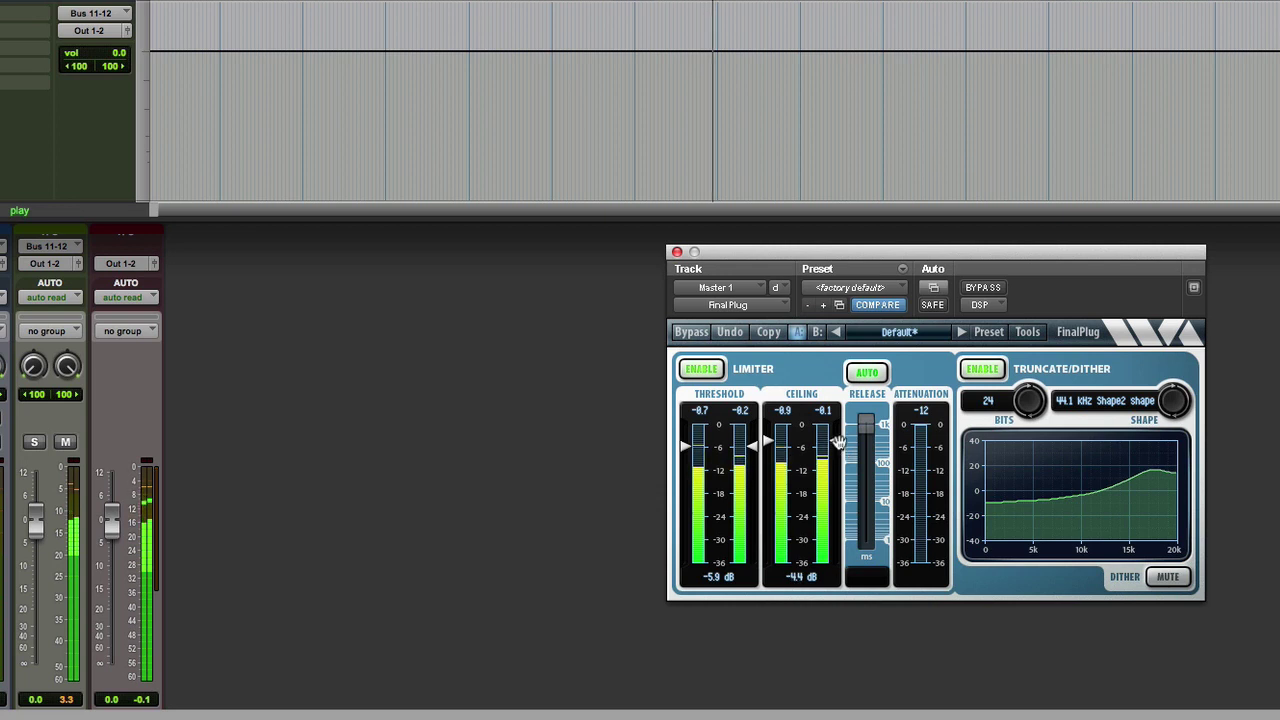
{"action": "left_click", "coordinate": [984, 288]}
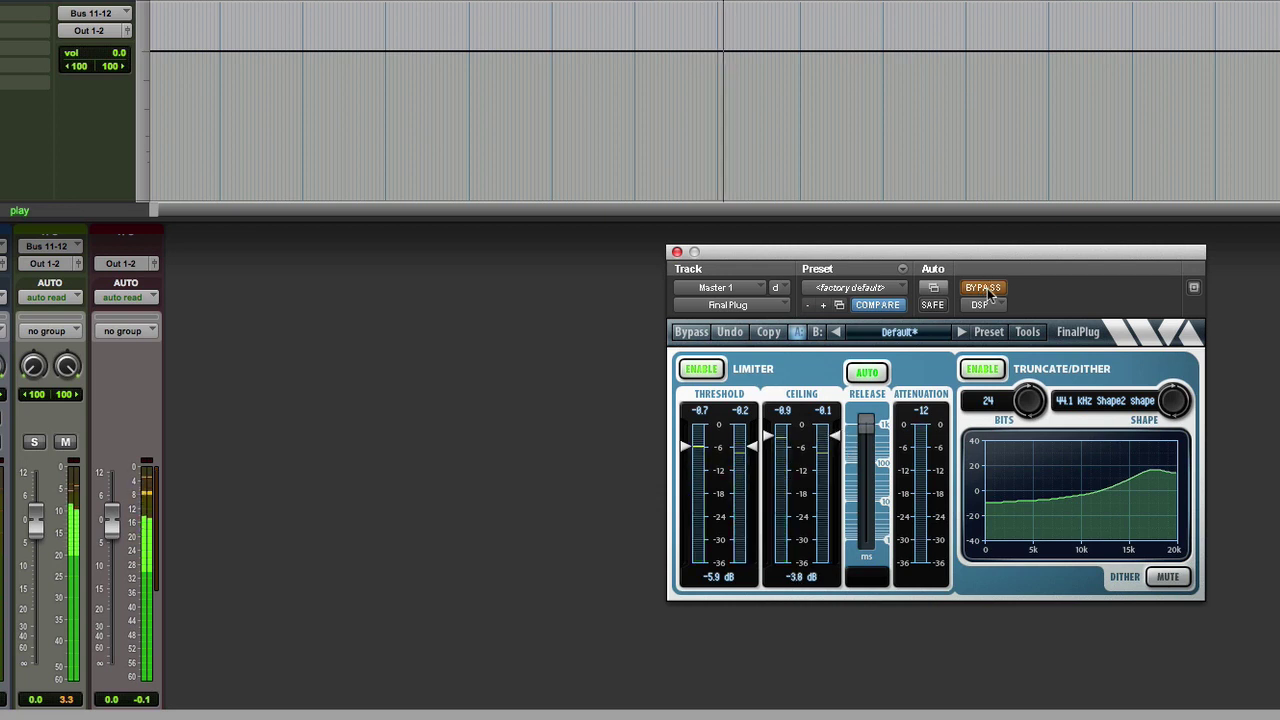
{"action": "left_click", "coordinate": [985, 288]}
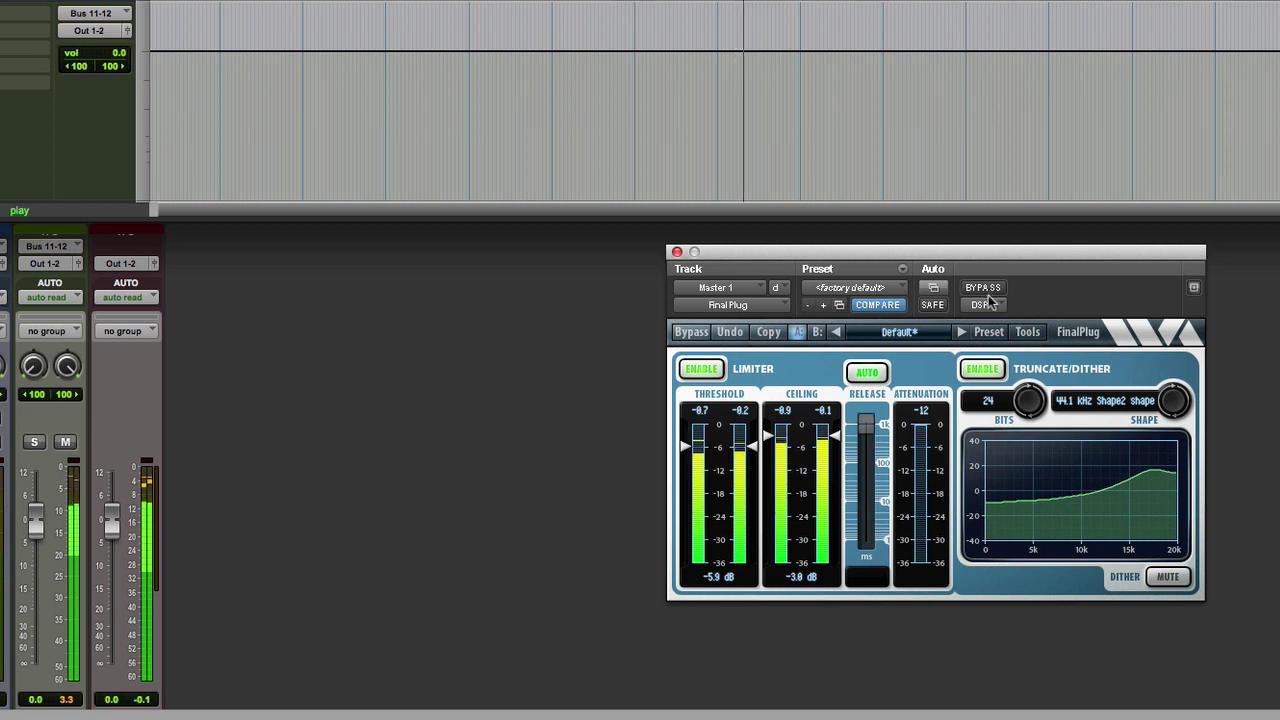
Step: Back on setting A, lower the limiter ceiling to -3.7 dB and compare against bypass
{"action": "left_click", "coordinate": [817, 334]}
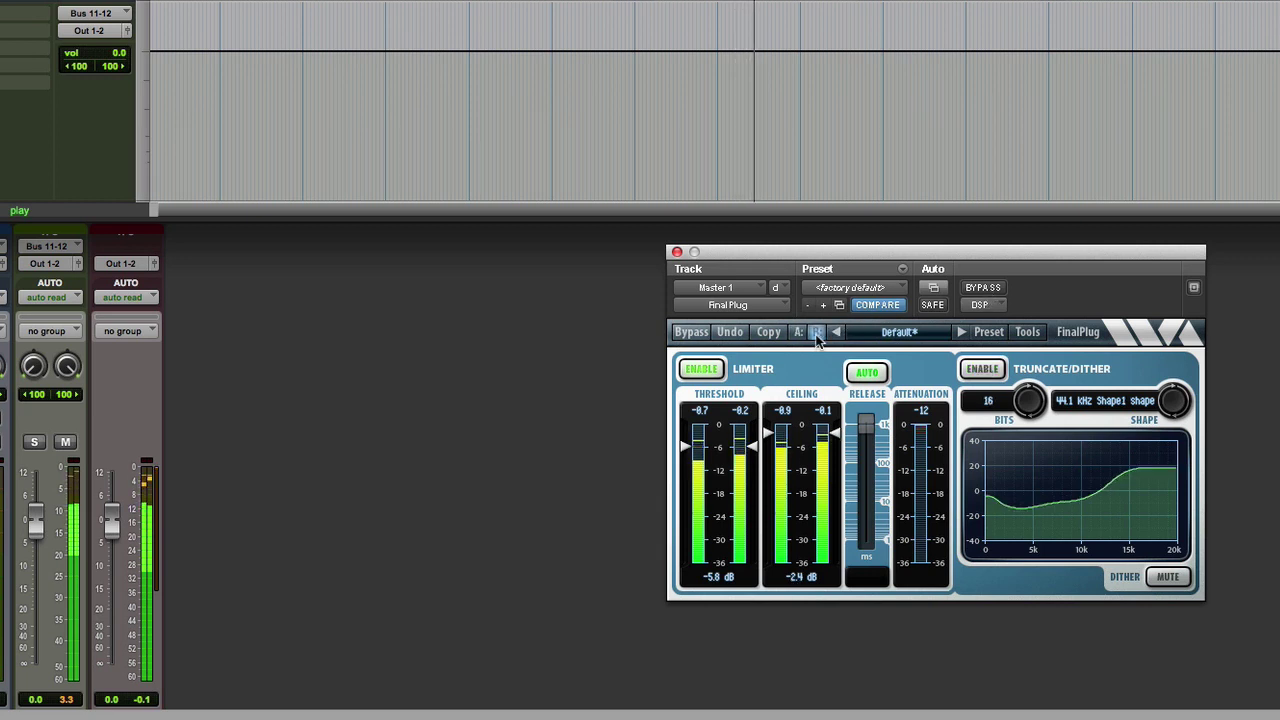
{"action": "left_click", "coordinate": [798, 334]}
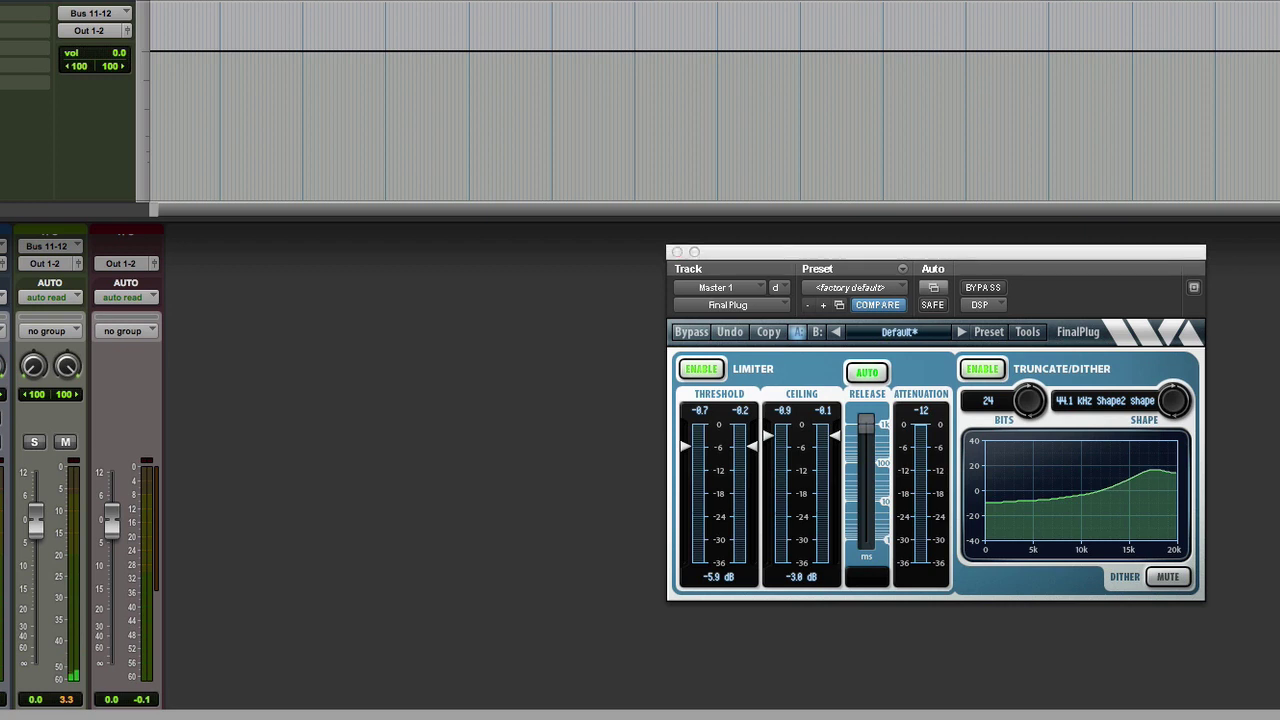
{"action": "key", "text": "space"}
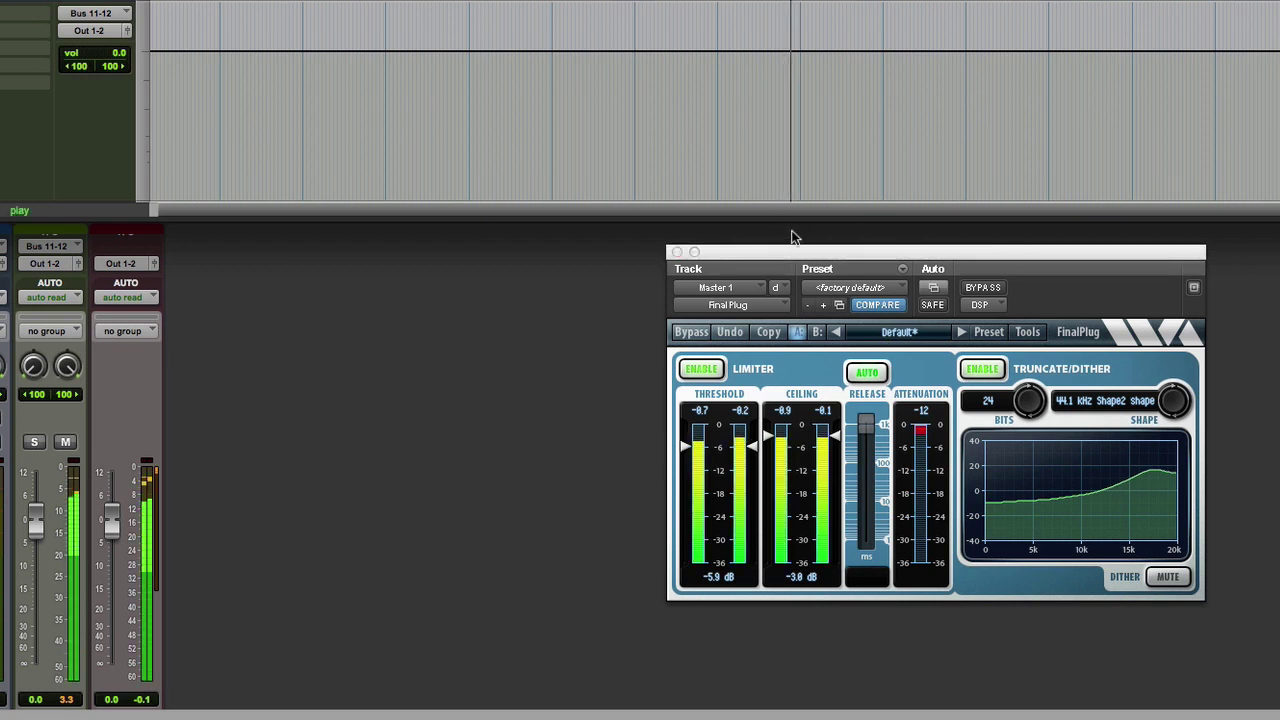
{"action": "left_click_drag", "start_coordinate": [776, 436], "coordinate": [777, 442]}
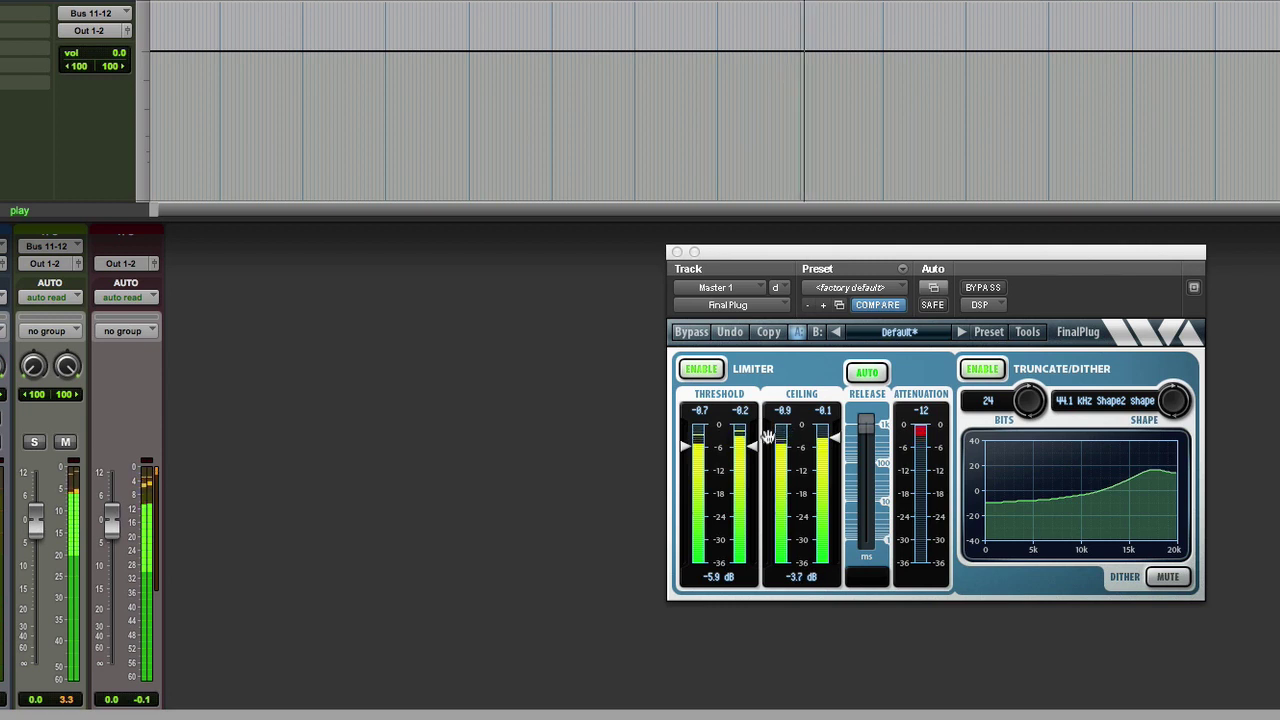
{"action": "left_click", "coordinate": [970, 290]}
{"action": "left_click", "coordinate": [970, 290]}
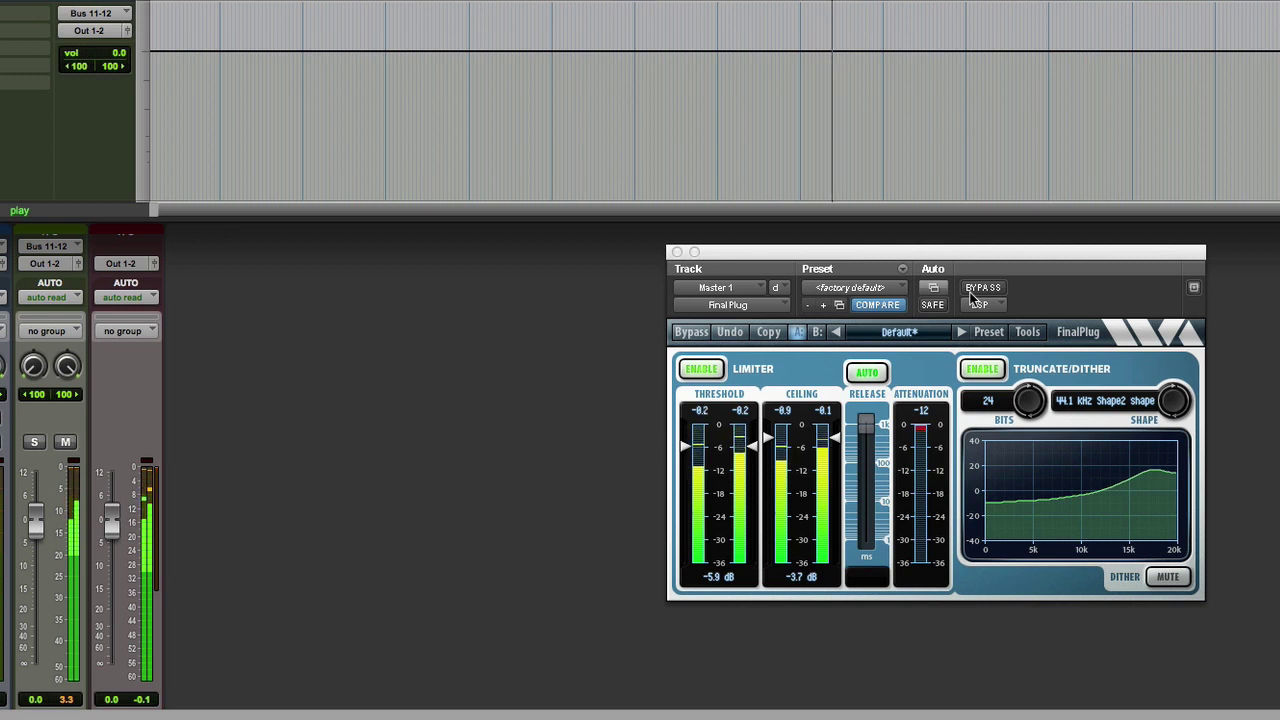
{"action": "key", "text": "space"}
{"action": "key", "text": "space"}
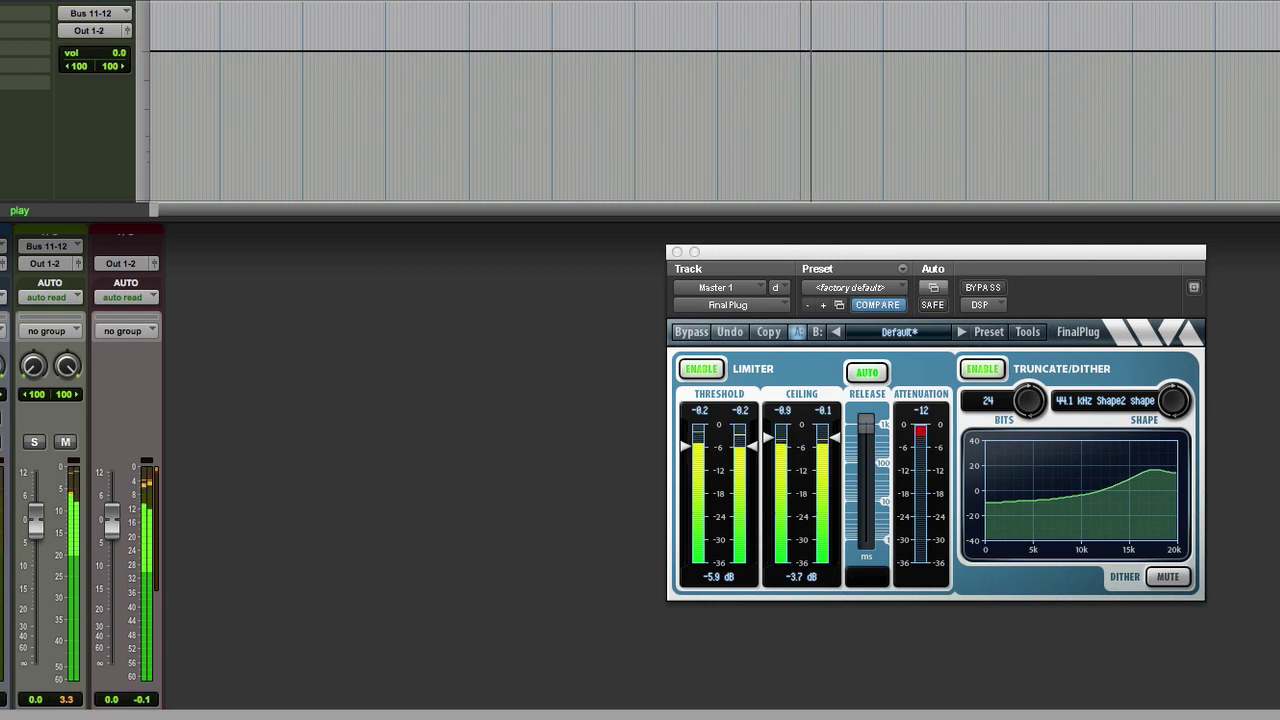
Step: Compare the 16-bit B setting with the 24-bit A setting again, ending on A
{"action": "left_click", "coordinate": [817, 333]}
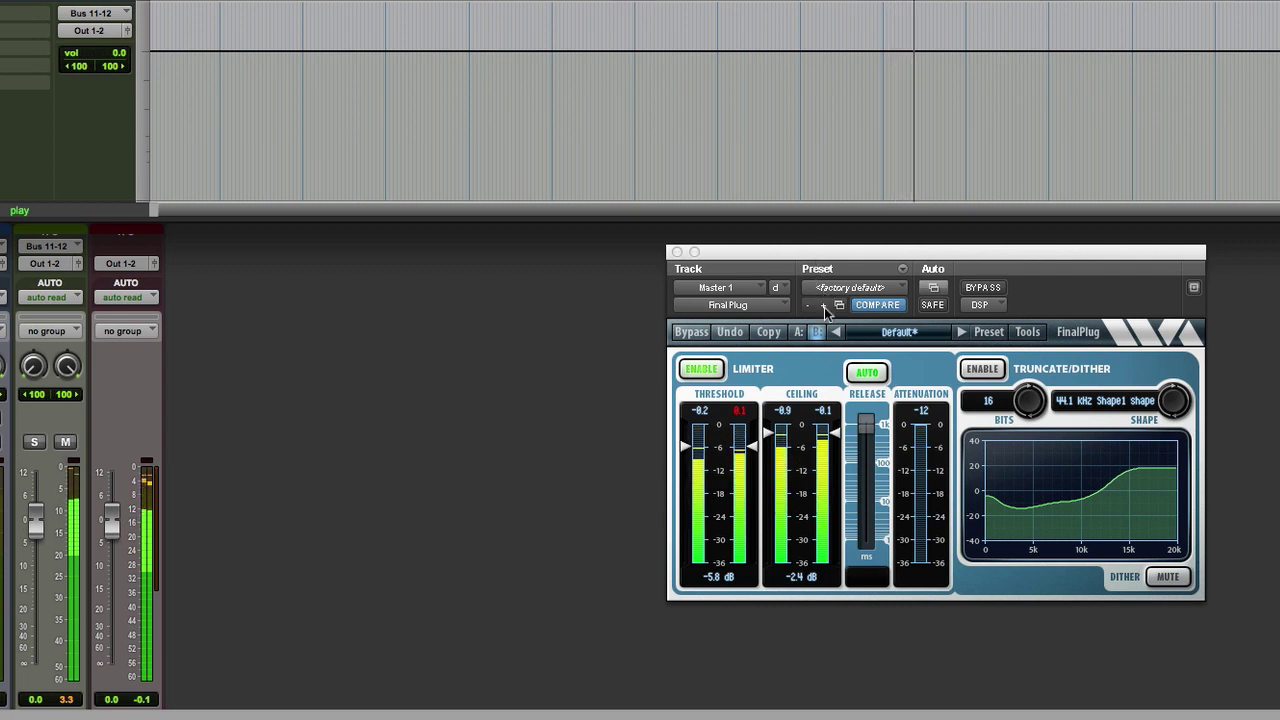
{"action": "left_click", "coordinate": [798, 333]}
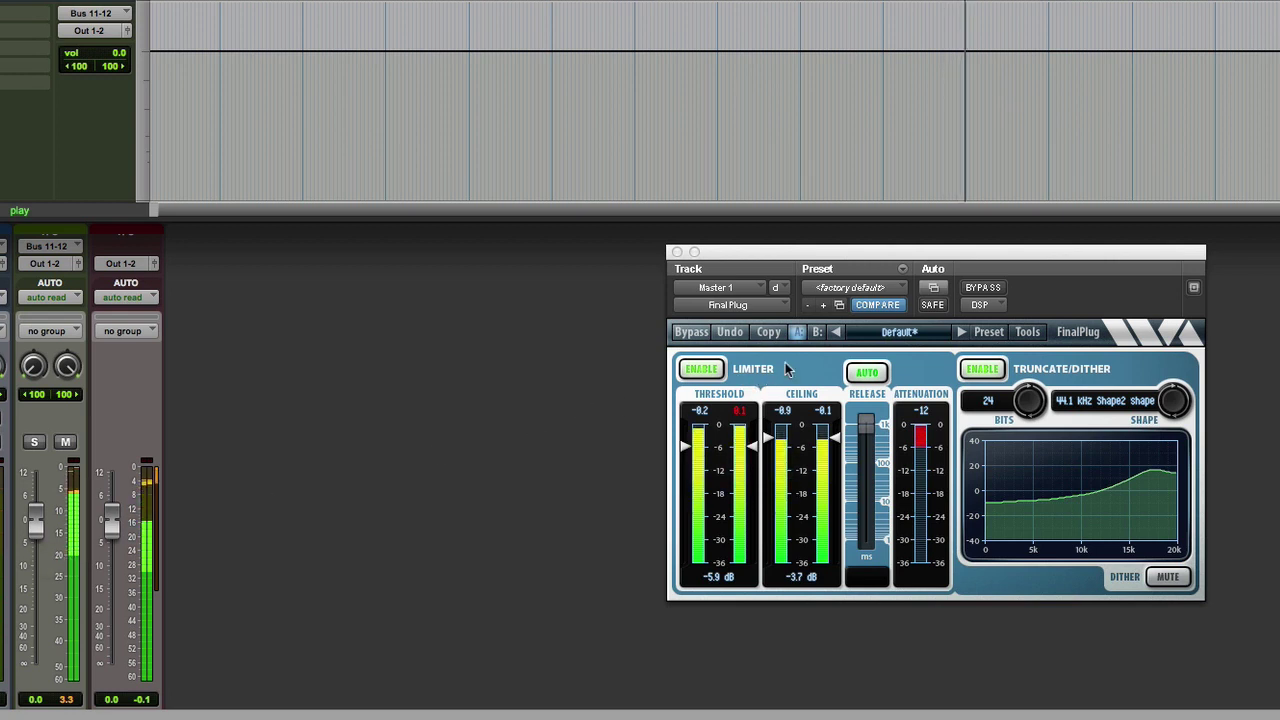
{"action": "left_click", "coordinate": [818, 334]}
{"action": "left_click", "coordinate": [818, 334]}
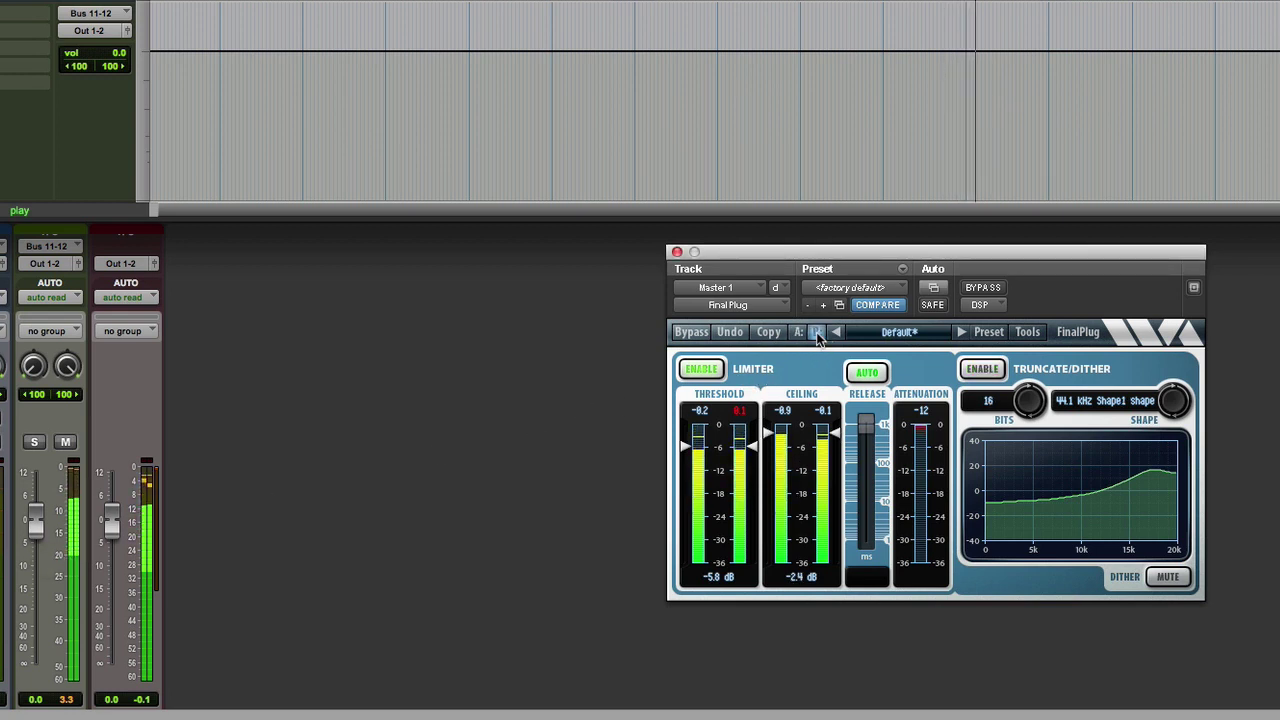
{"action": "left_click", "coordinate": [799, 334]}
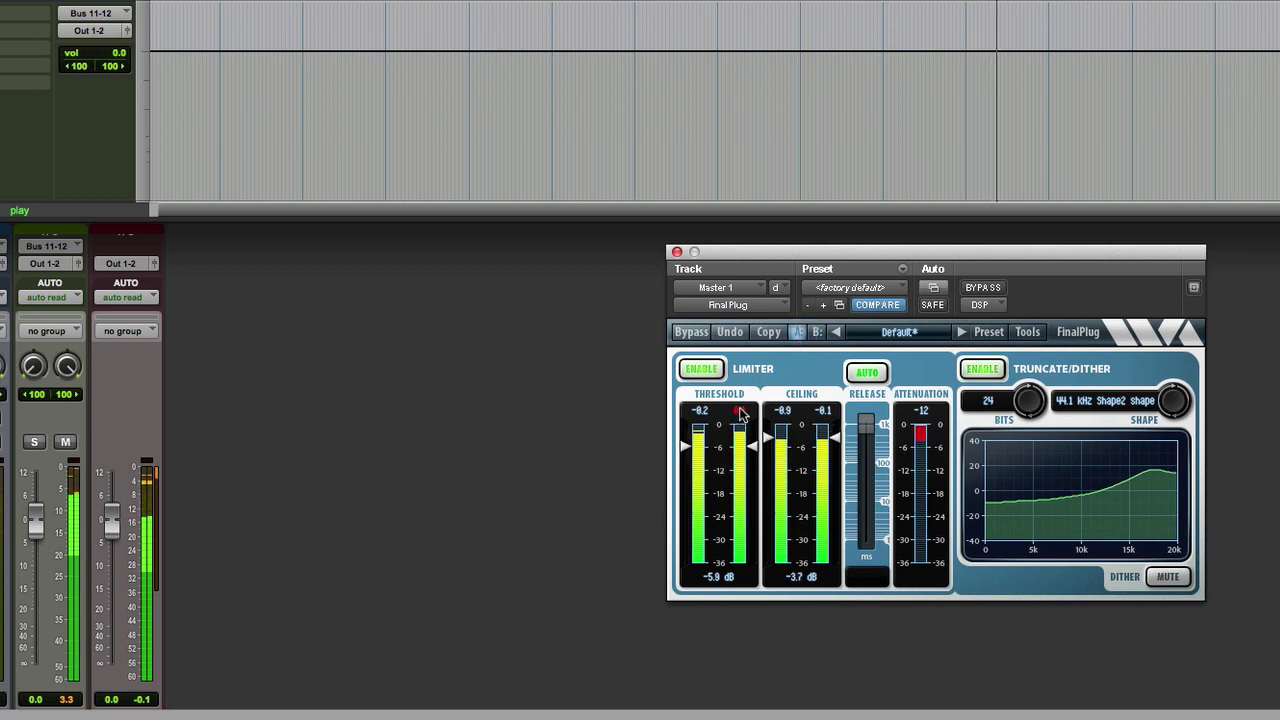
Step: Restart playback and drag FinalPlug's limiter threshold down to -8.2 dB
{"action": "key", "text": "space"}
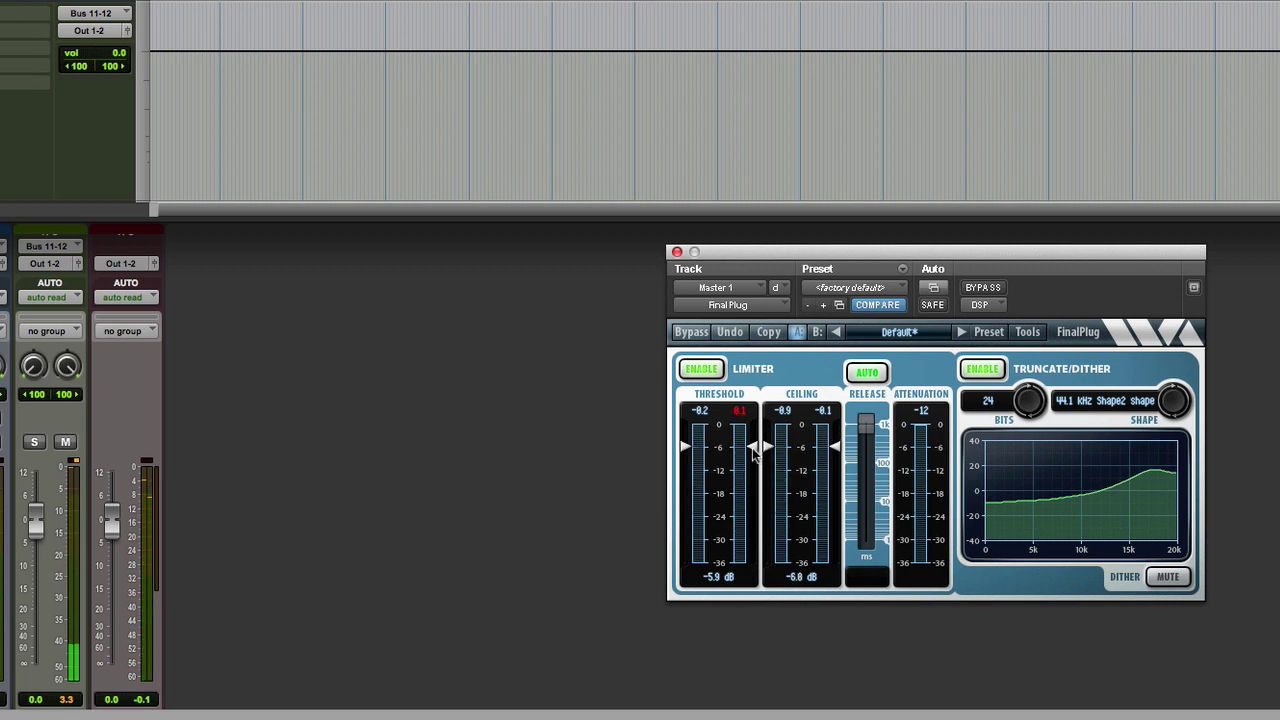
{"action": "key", "text": "space"}
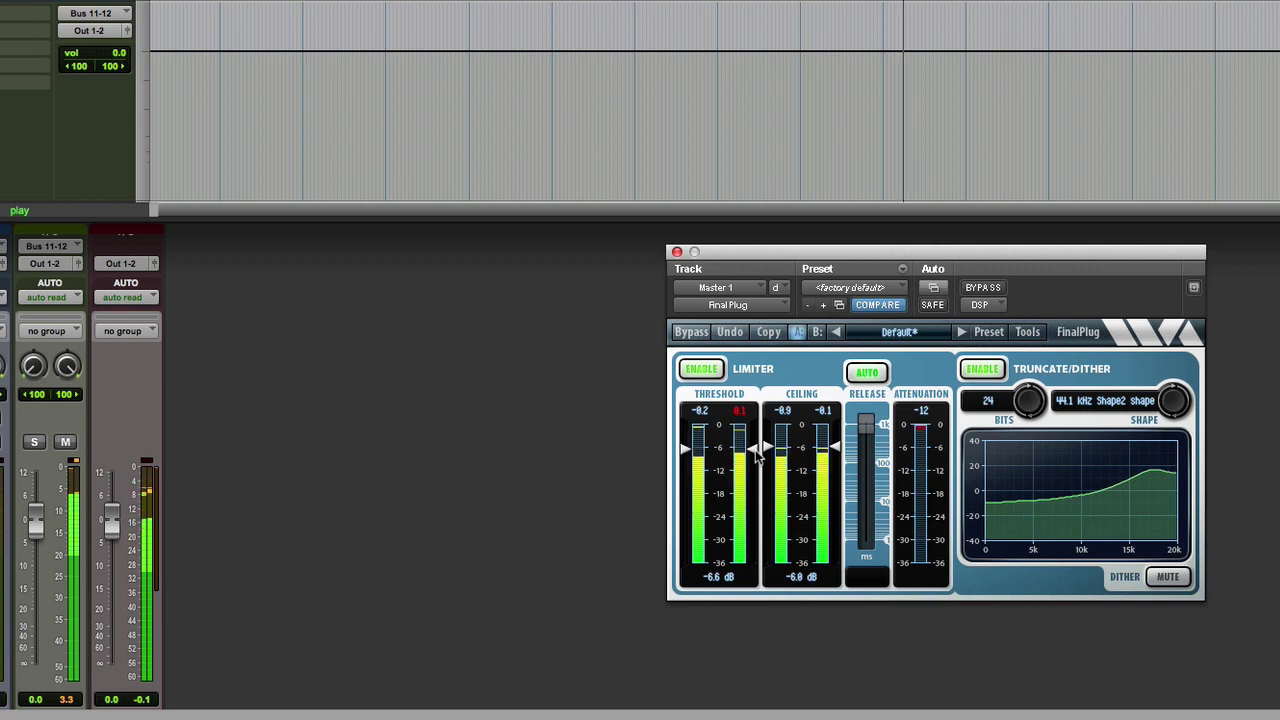
{"action": "left_click_drag", "start_coordinate": [753, 448], "coordinate": [766, 444]}
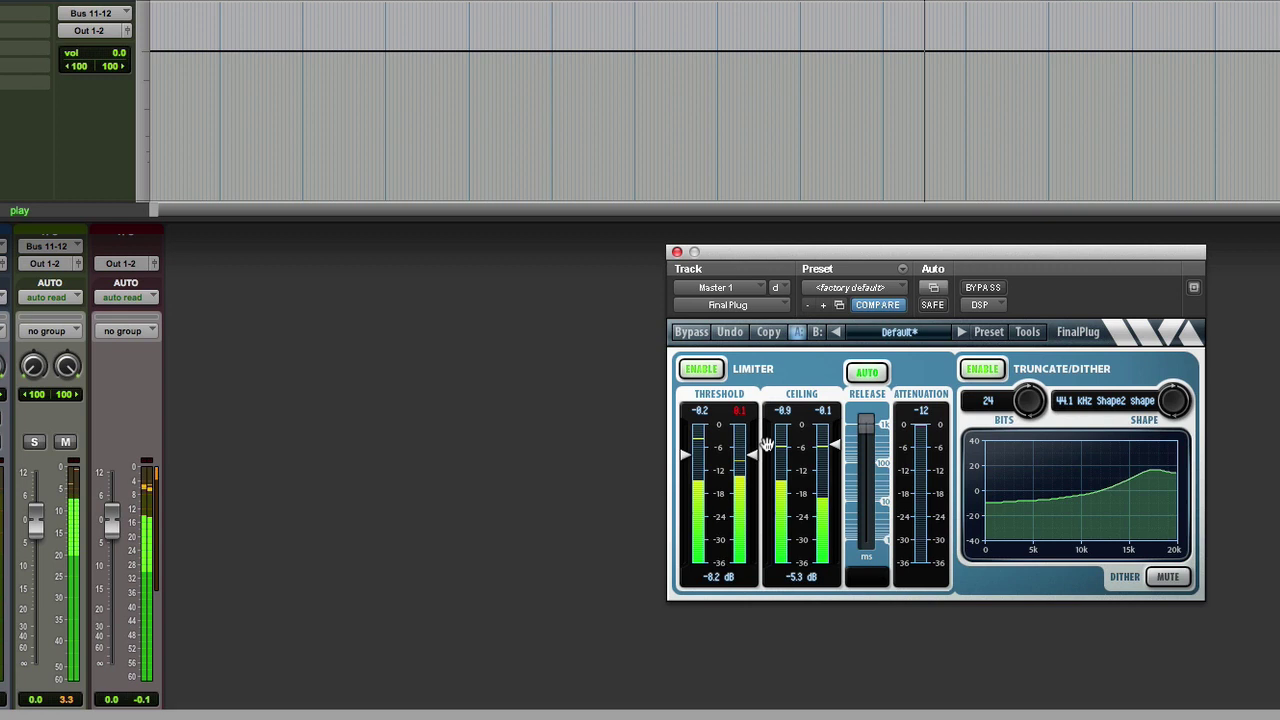
Step: Audition the master during playback with FinalPlug bypassed and active
{"action": "left_click", "coordinate": [984, 288]}
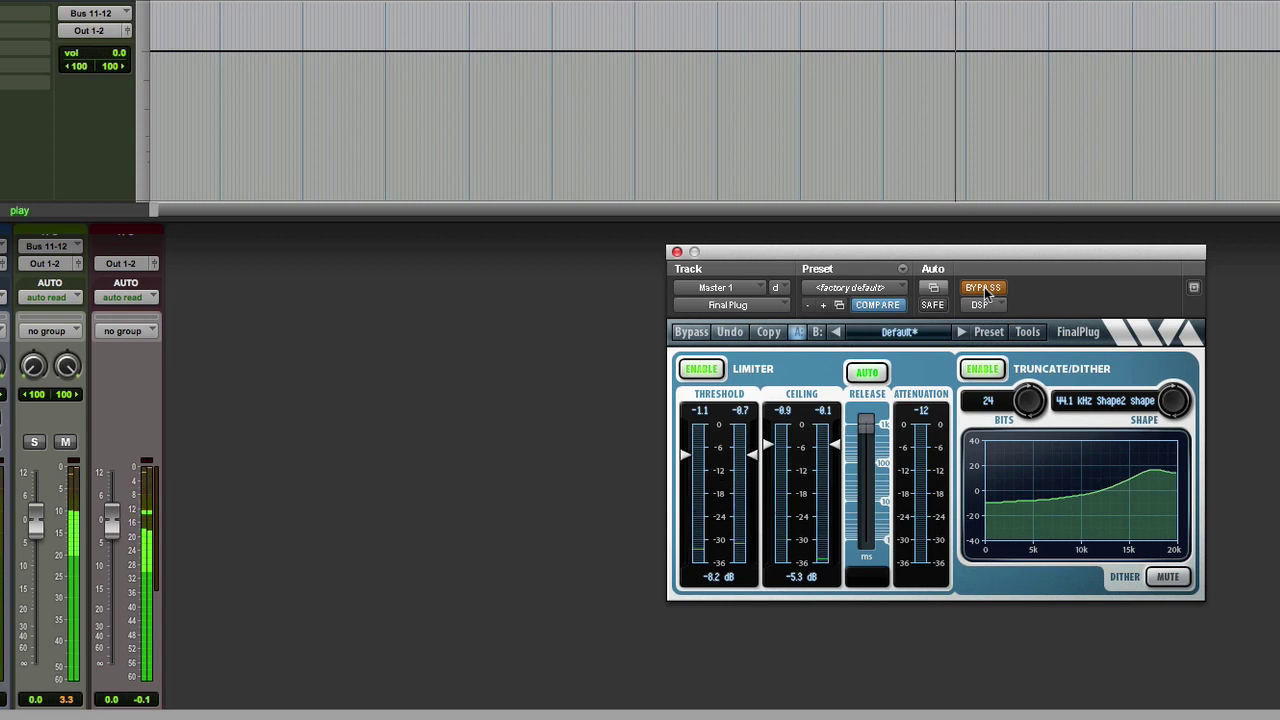
{"action": "left_click", "coordinate": [984, 288]}
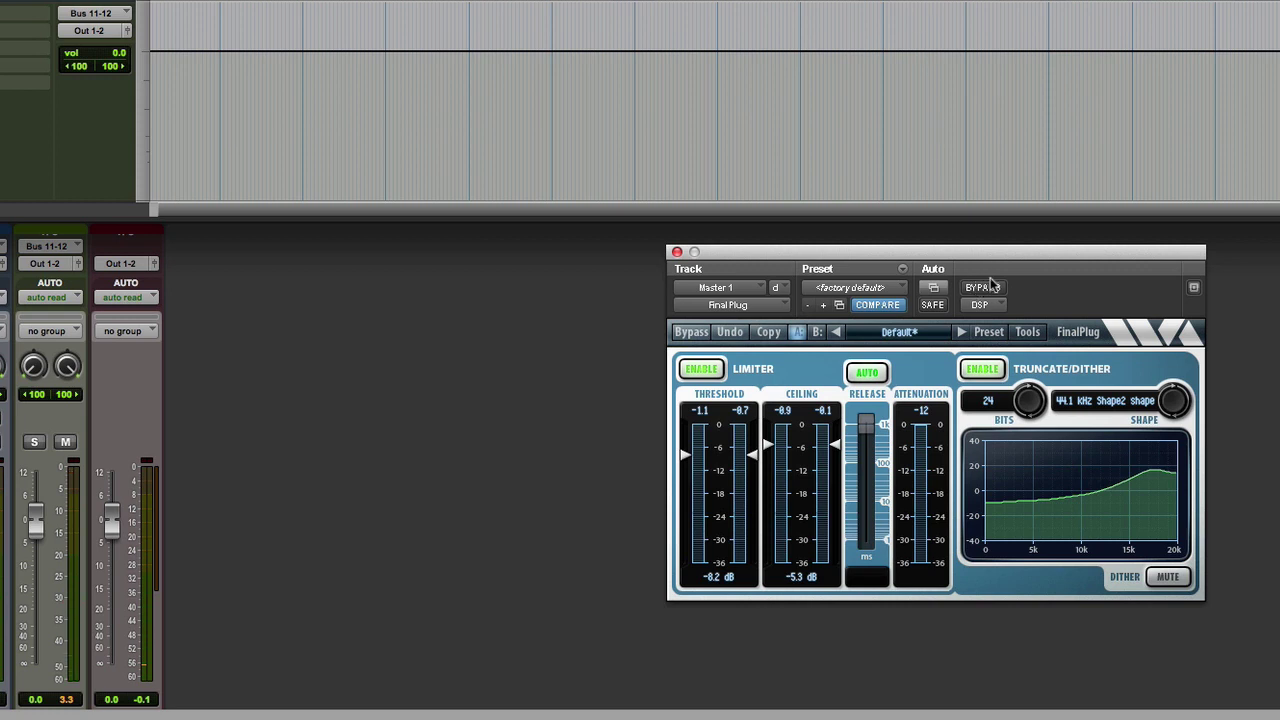
{"action": "key", "text": "space"}
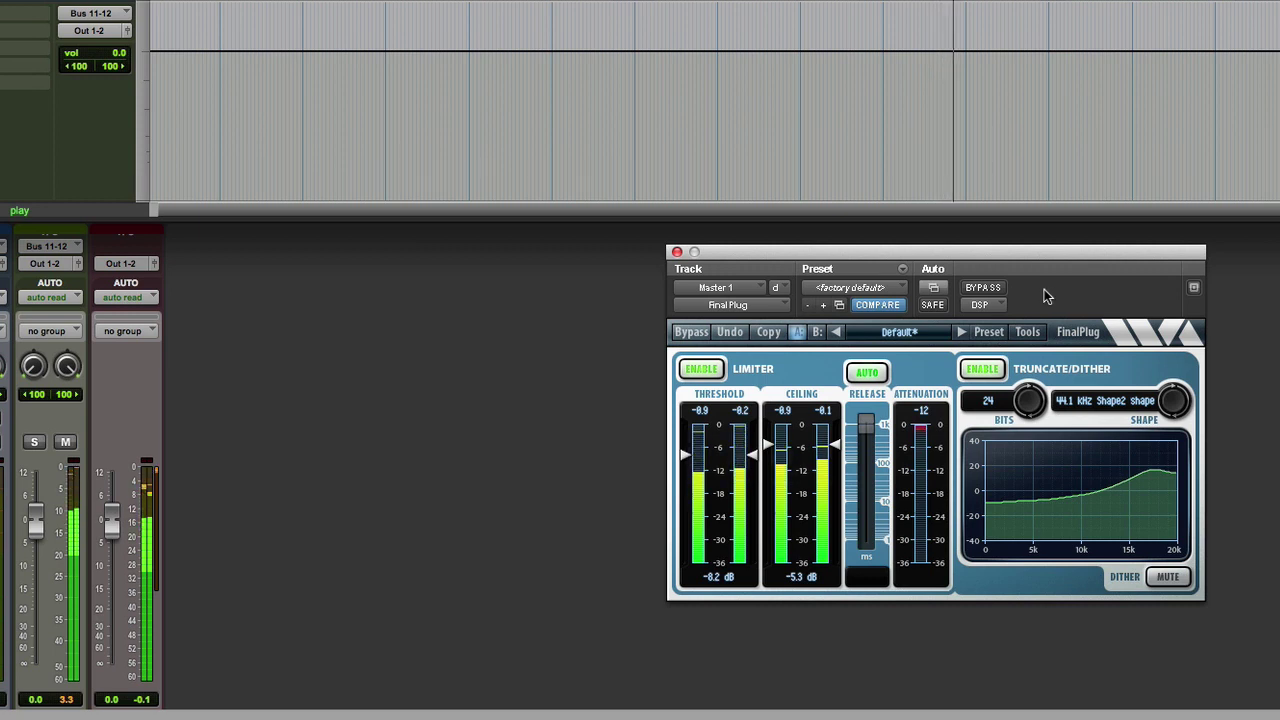
{"action": "left_click", "coordinate": [989, 289]}
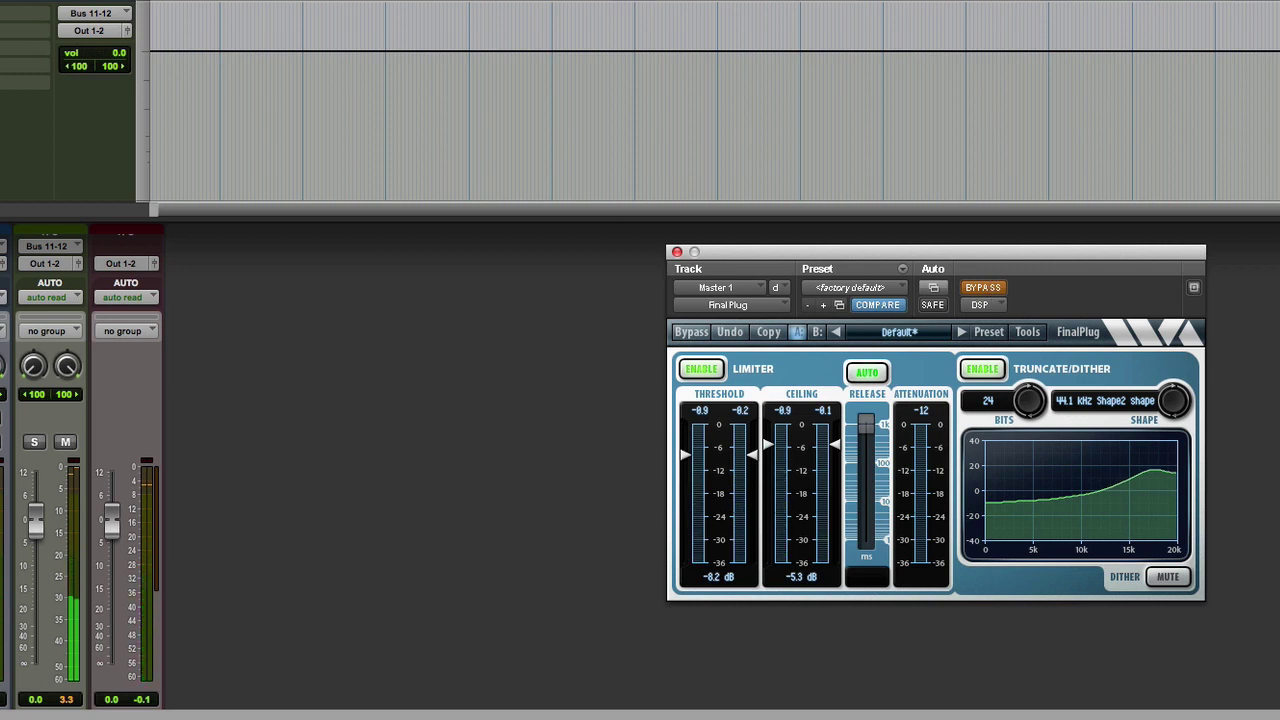
Step: Replay from a new timeline start point, re-enable FinalPlug, and switch to the 16-bit B setting
{"action": "left_click", "coordinate": [1036, 47]}
{"action": "key", "text": "space"}
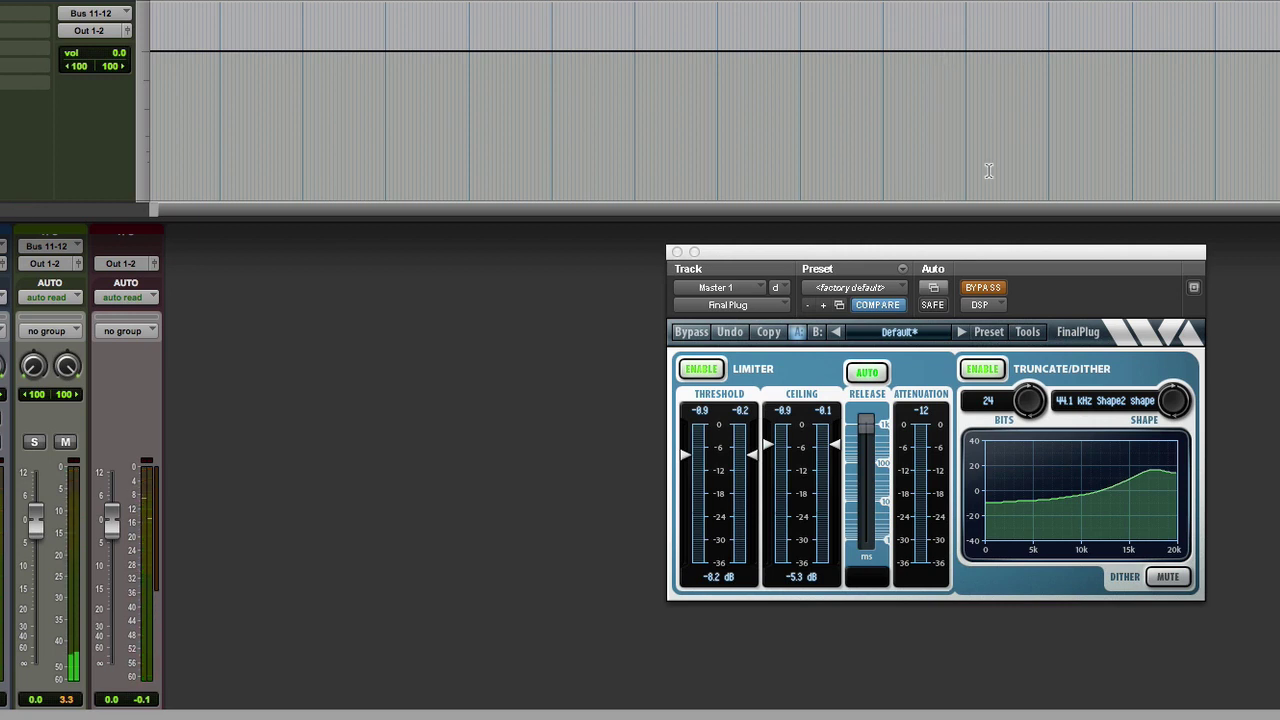
{"action": "key", "text": "space"}
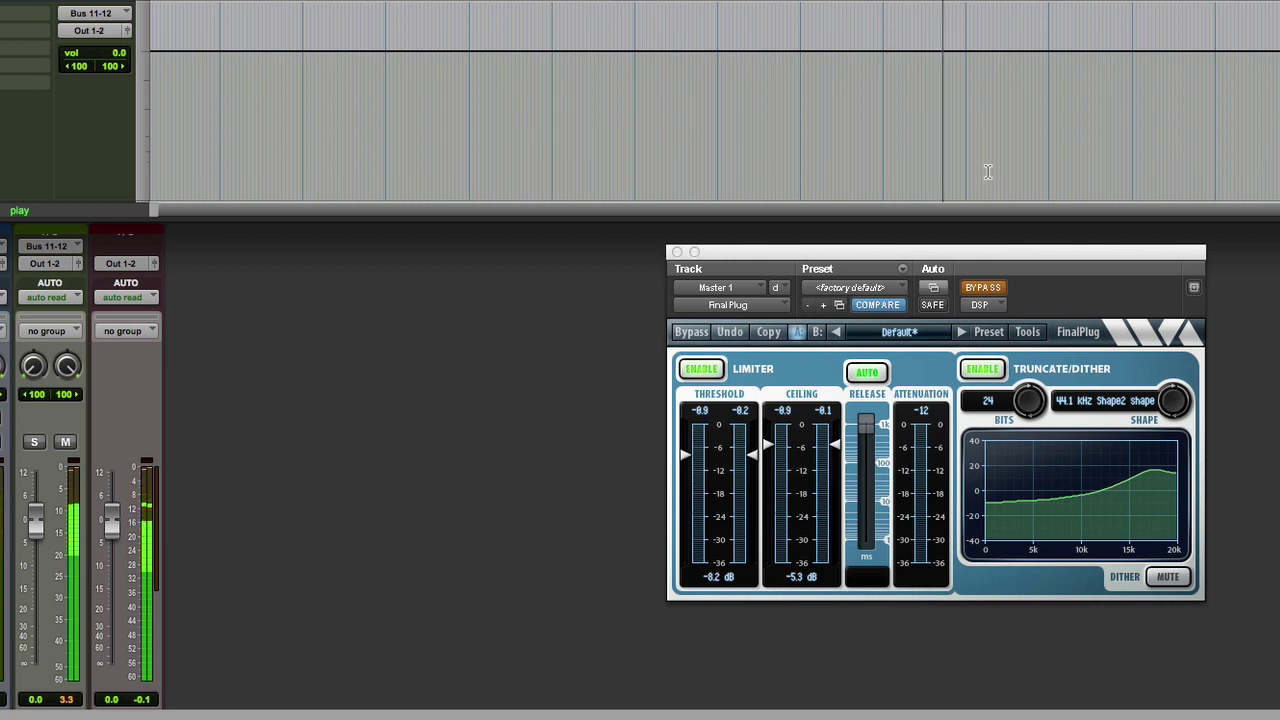
{"action": "left_click", "coordinate": [976, 288]}
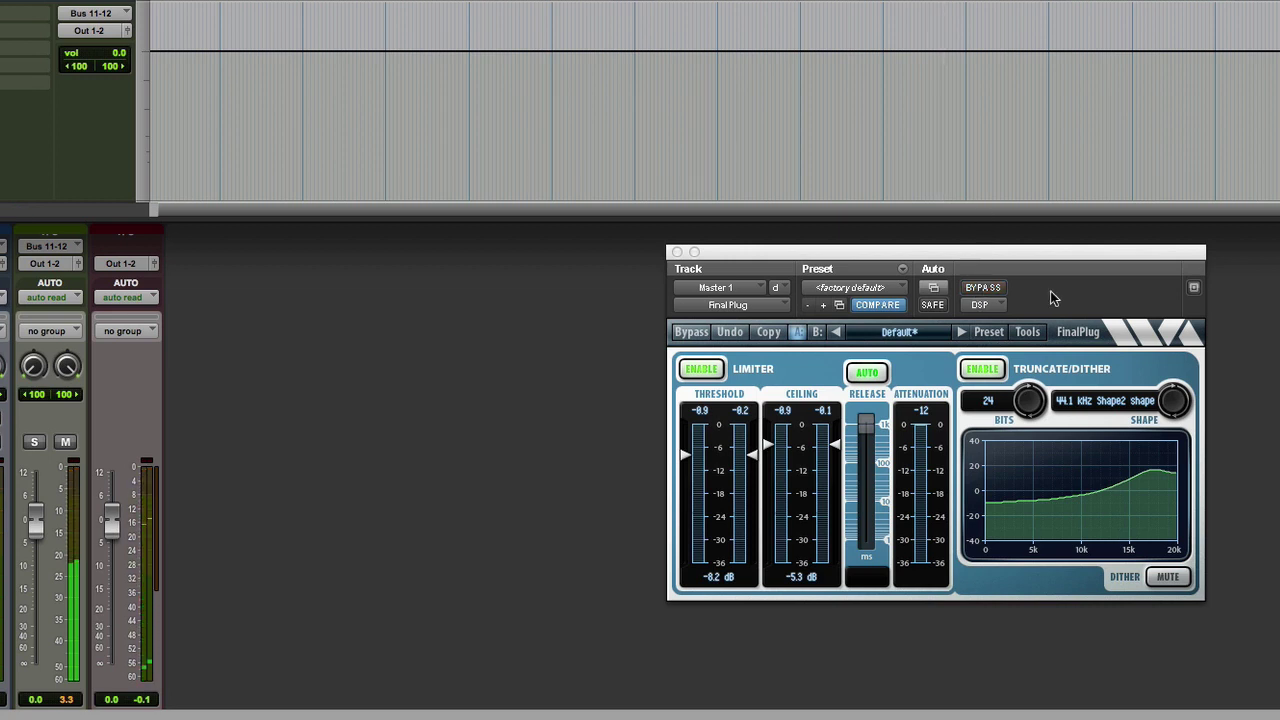
{"action": "key", "text": "space"}
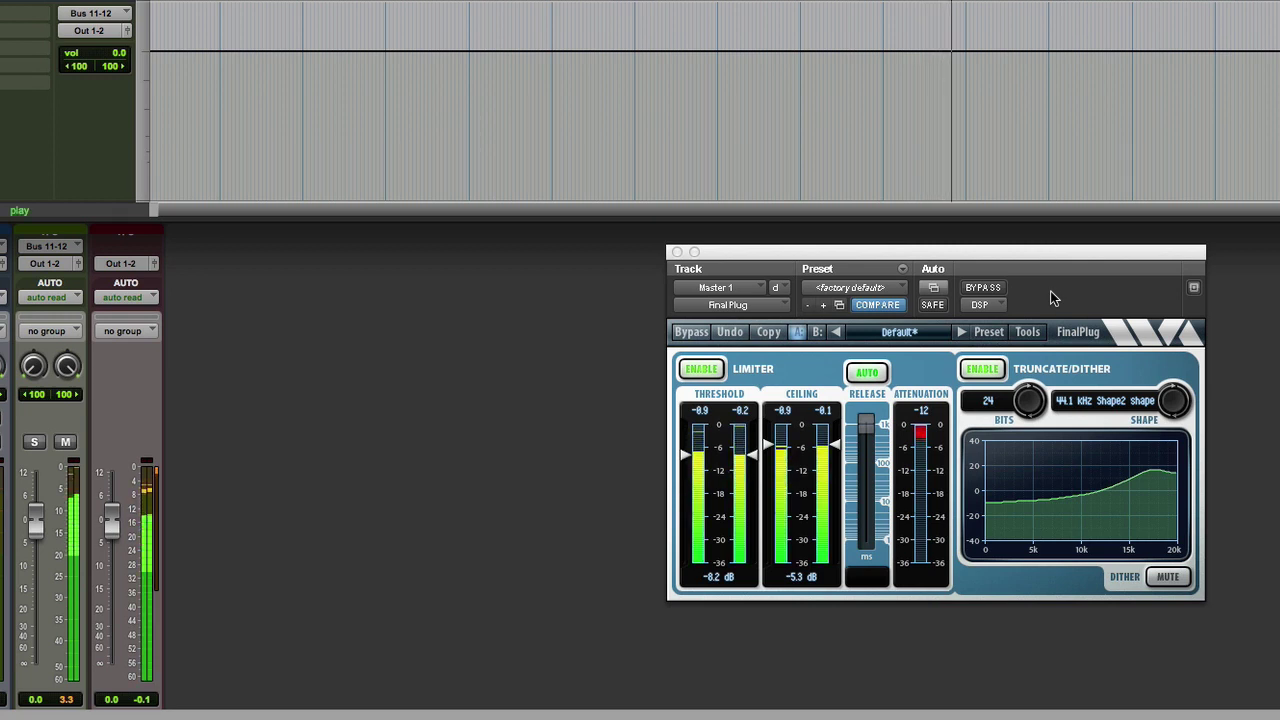
{"action": "left_click", "coordinate": [816, 332]}
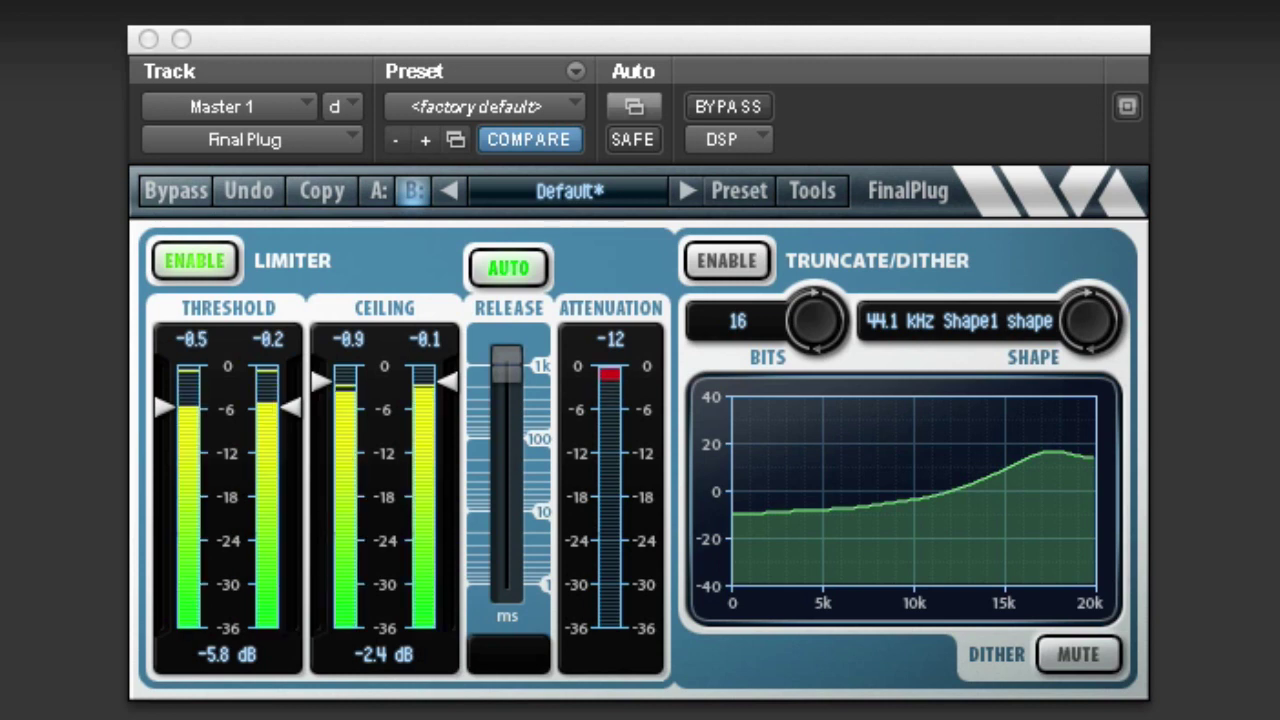
Step: Enable Truncate/Dither in FinalPlug's B setting and set its noise shape to Shape2
{"action": "left_click", "coordinate": [743, 110]}
{"action": "left_click", "coordinate": [743, 110]}
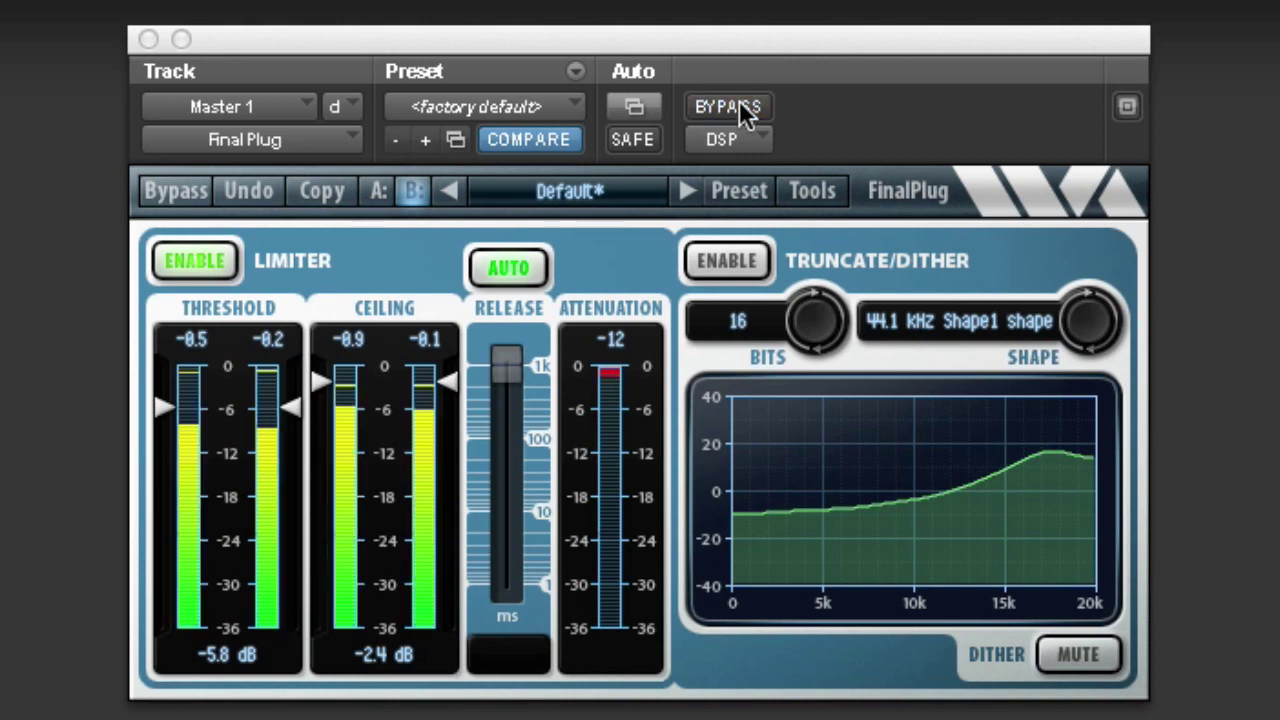
{"action": "left_click", "coordinate": [378, 190]}
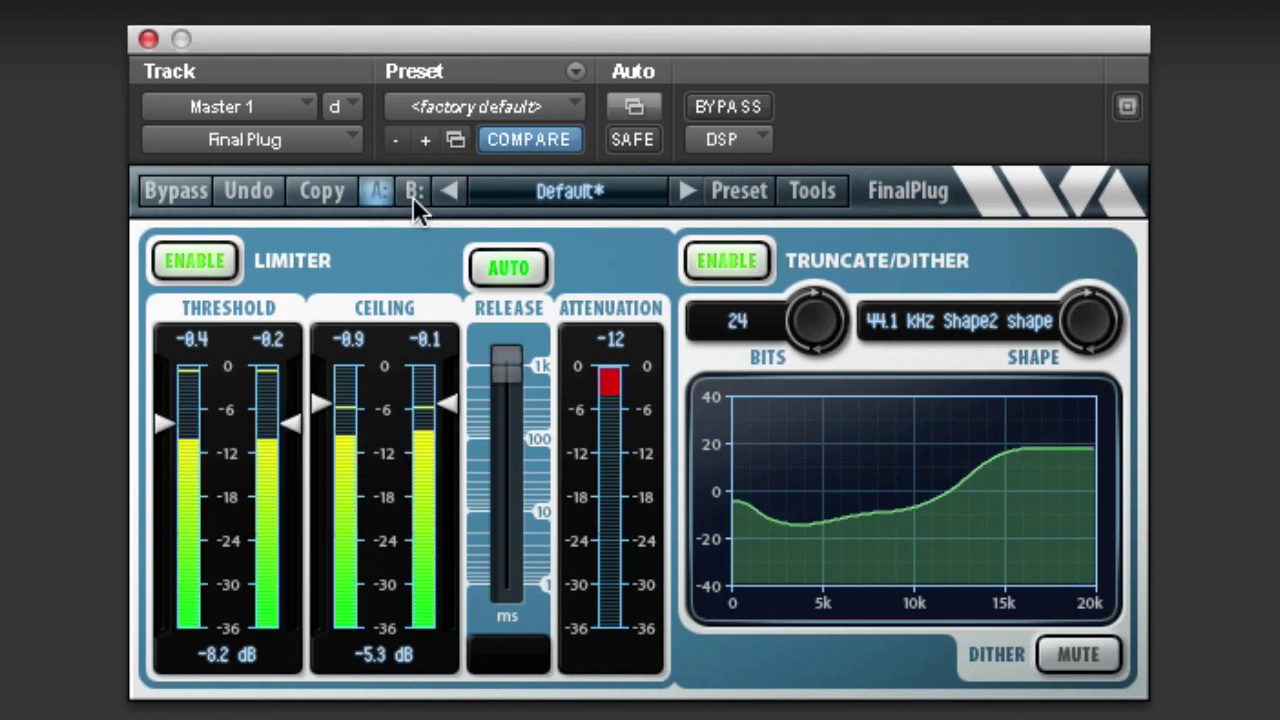
{"action": "left_click", "coordinate": [412, 192]}
{"action": "left_click", "coordinate": [717, 257]}
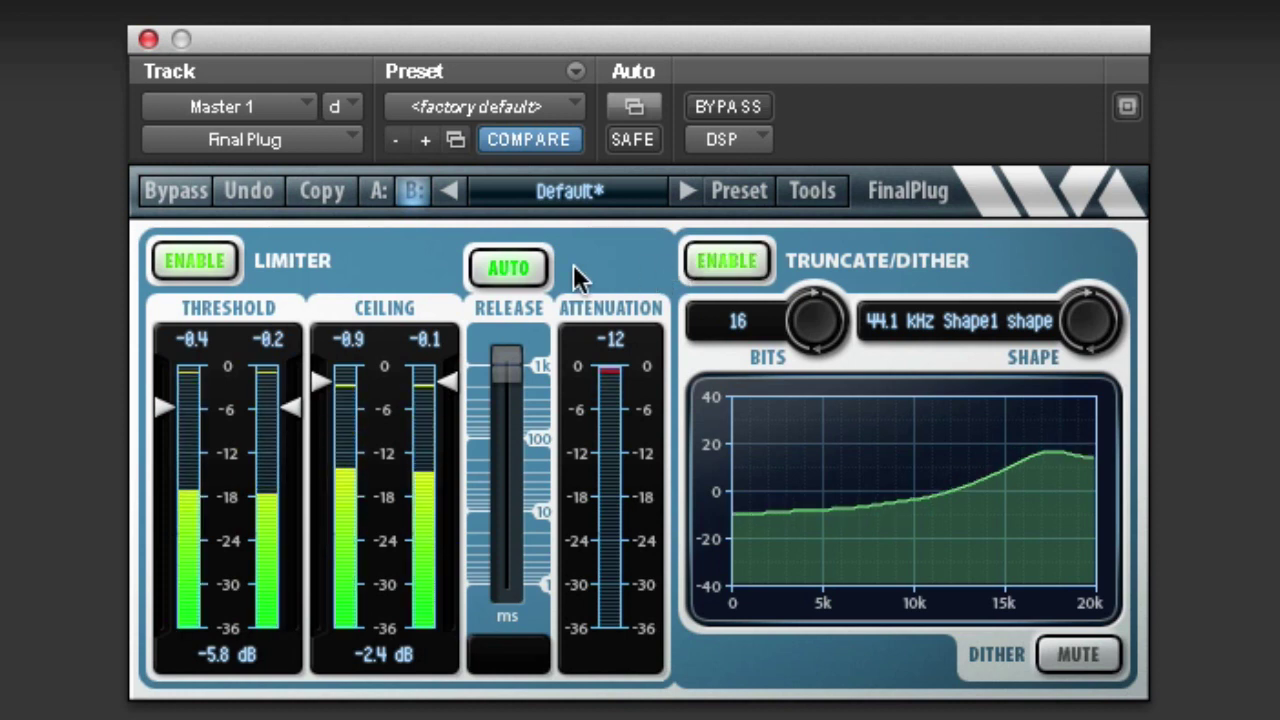
{"action": "left_click", "coordinate": [379, 191]}
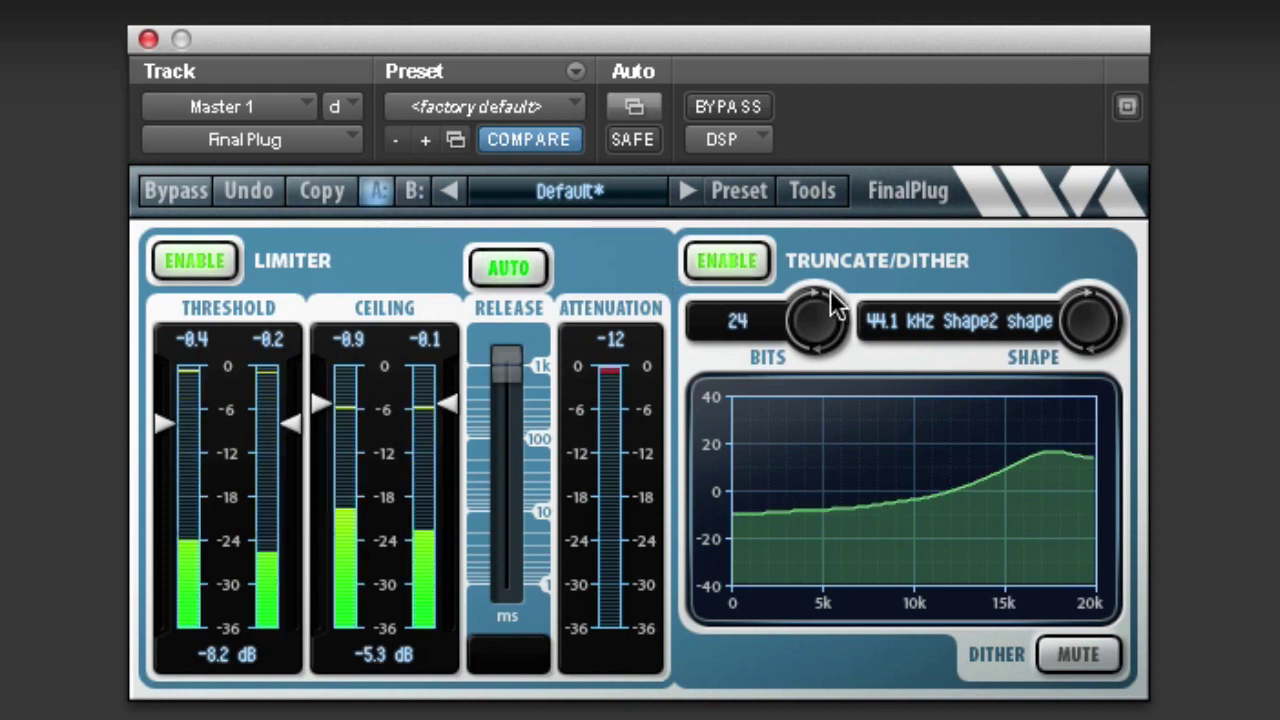
{"action": "left_click", "coordinate": [413, 191]}
{"action": "left_click", "coordinate": [1097, 335]}
{"action": "left_click", "coordinate": [1097, 335]}
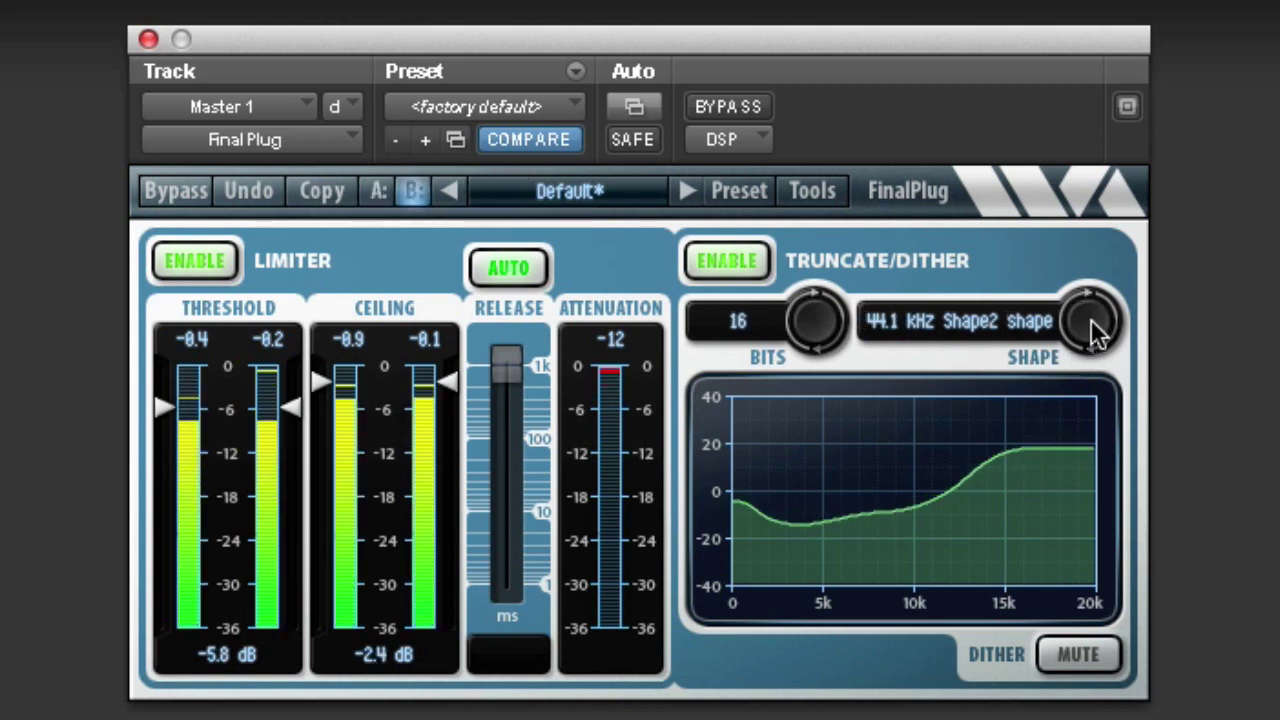
Step: Alternate between the 24-bit A and 16-bit B settings during playback, ending on B
{"action": "left_click", "coordinate": [378, 191]}
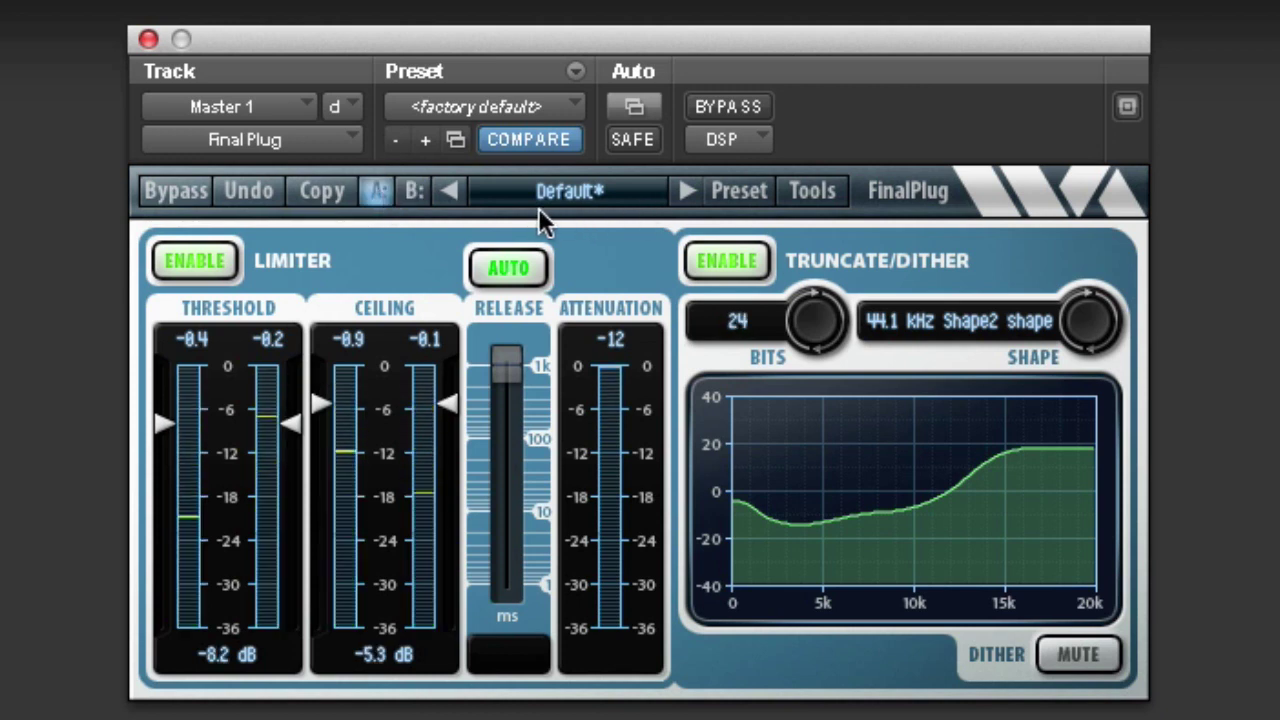
{"action": "left_click", "coordinate": [410, 192]}
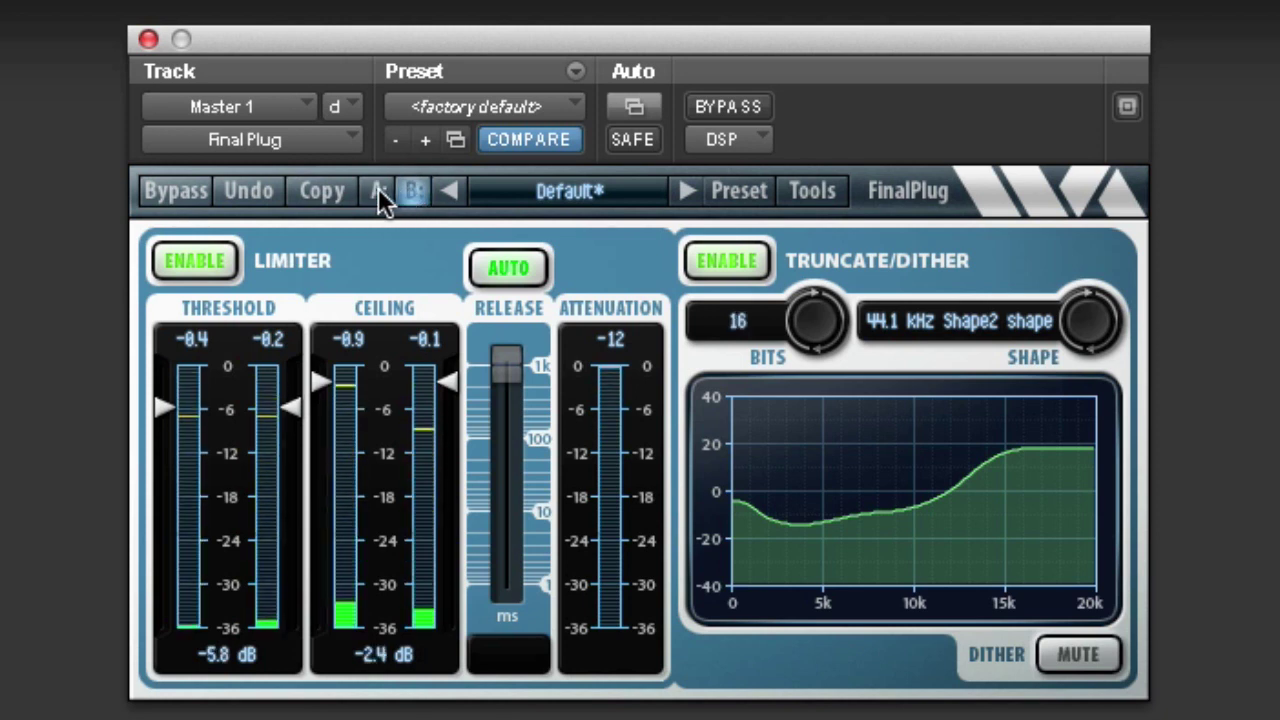
{"action": "left_click", "coordinate": [378, 190]}
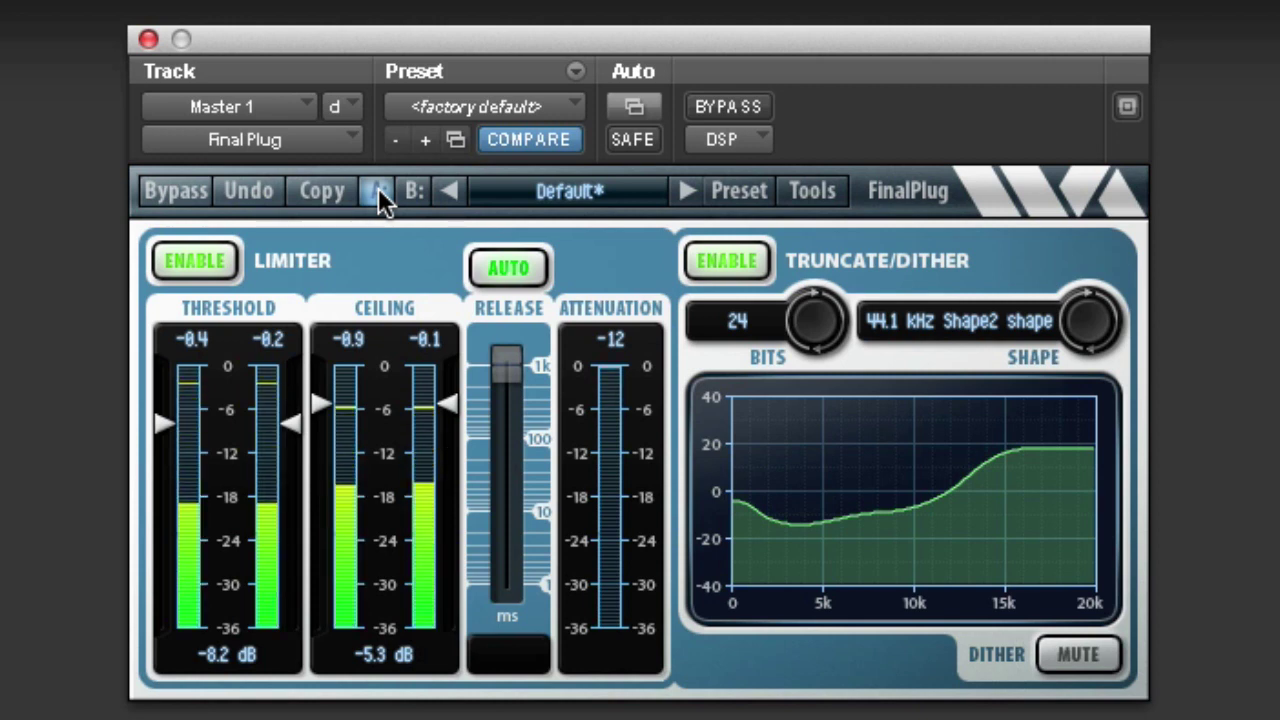
{"action": "left_click", "coordinate": [401, 192]}
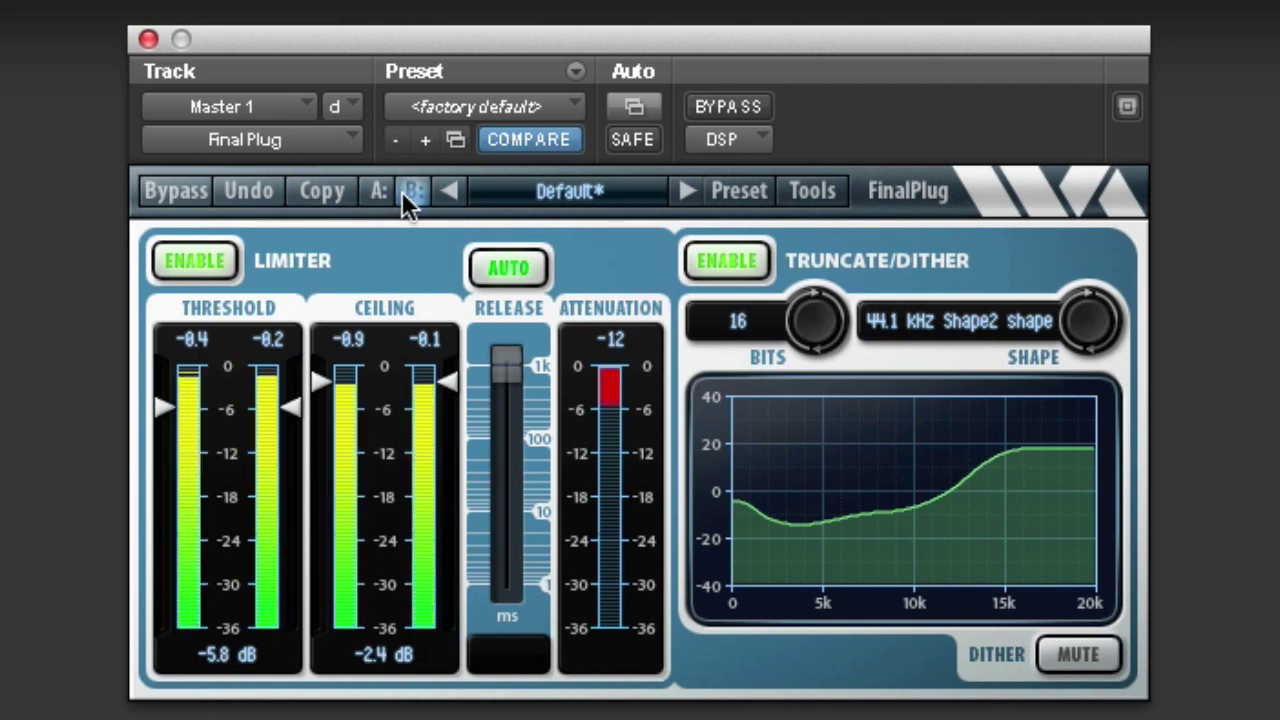
{"action": "left_click", "coordinate": [378, 190]}
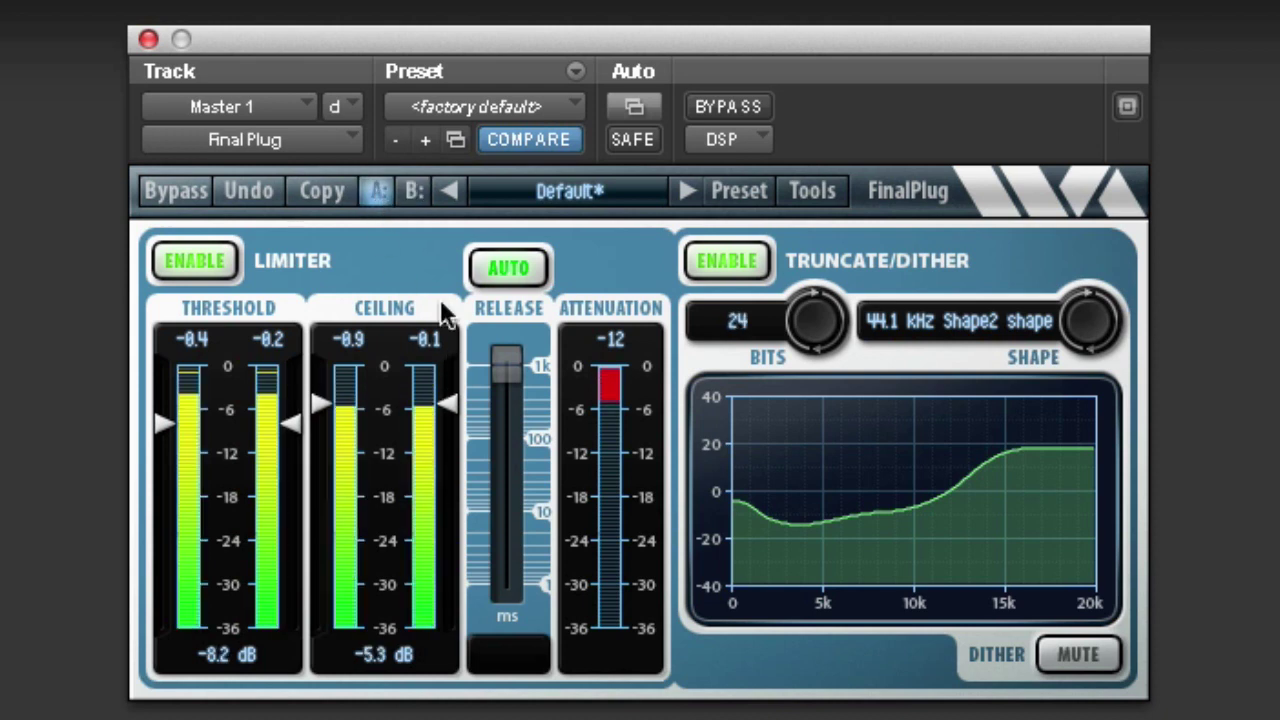
{"action": "left_click", "coordinate": [413, 190]}
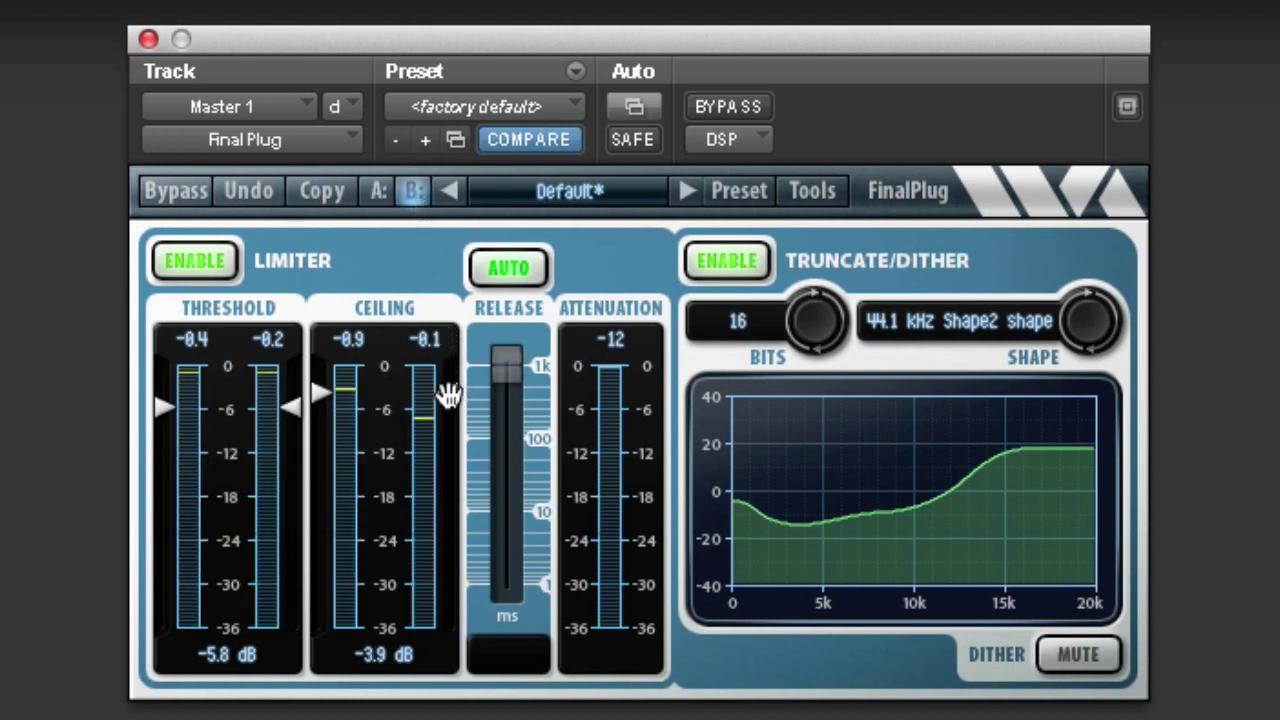
{"action": "left_click", "coordinate": [370, 192]}
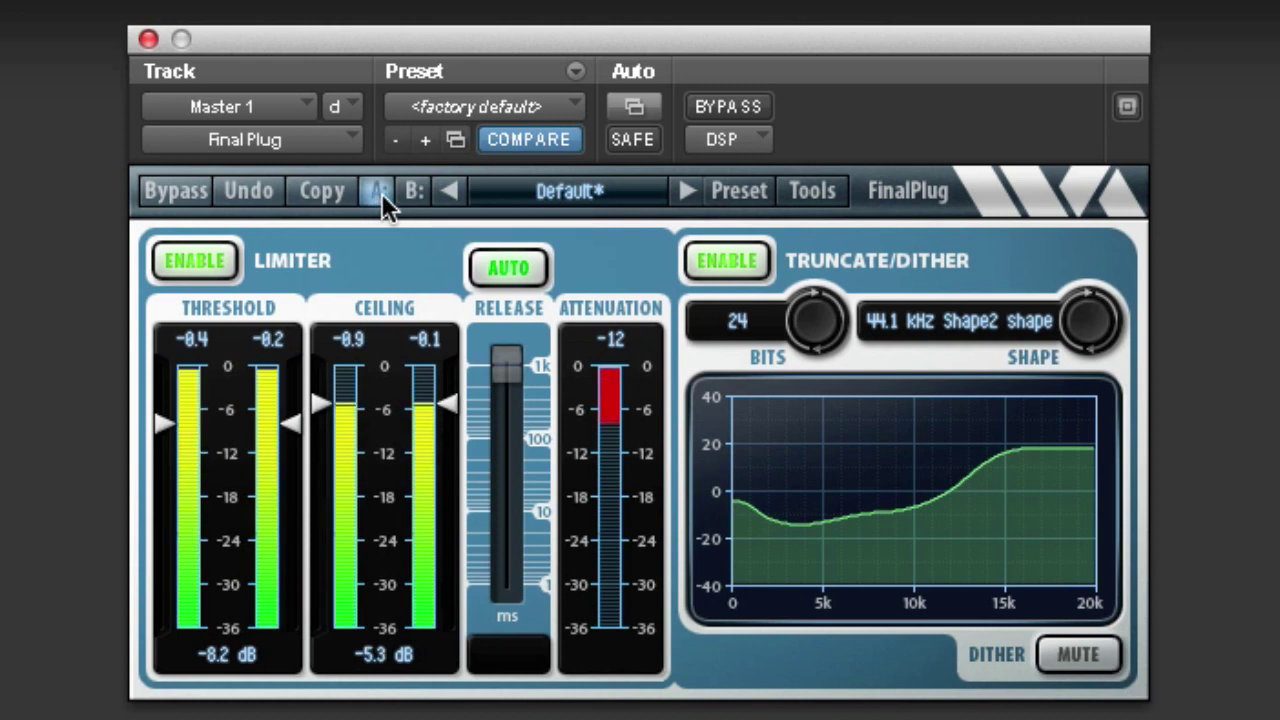
{"action": "left_click", "coordinate": [402, 193]}
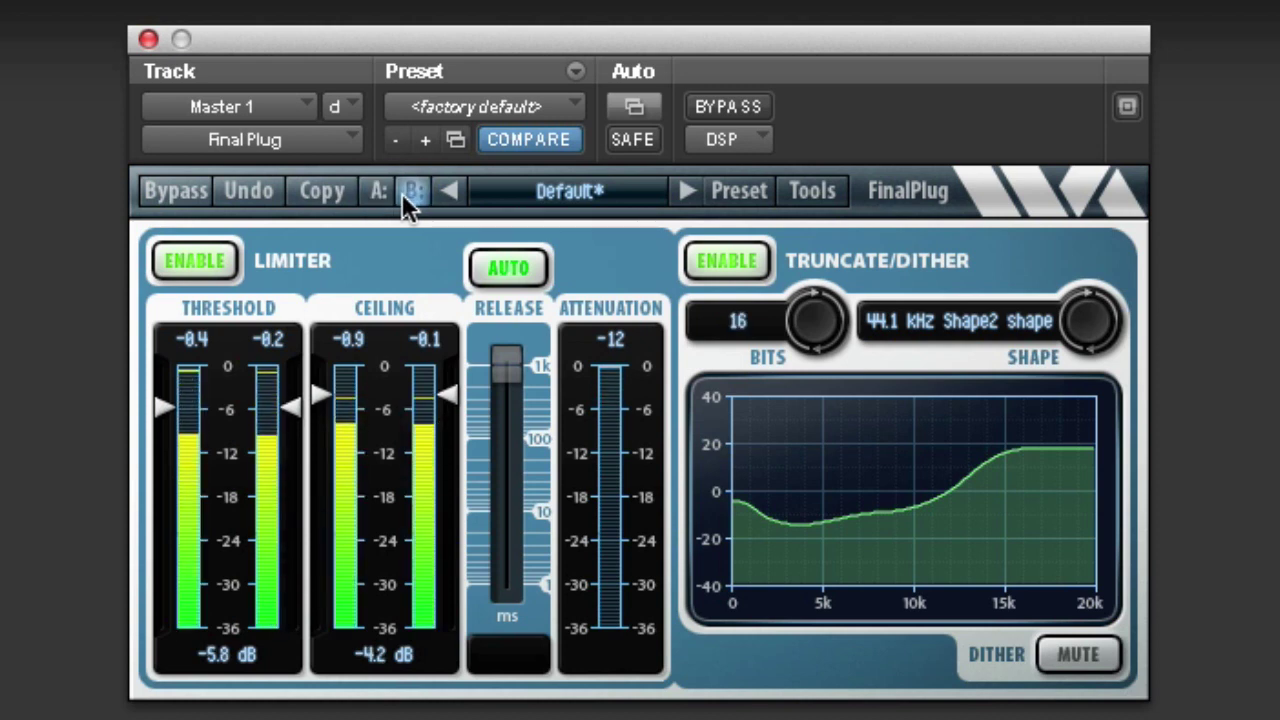